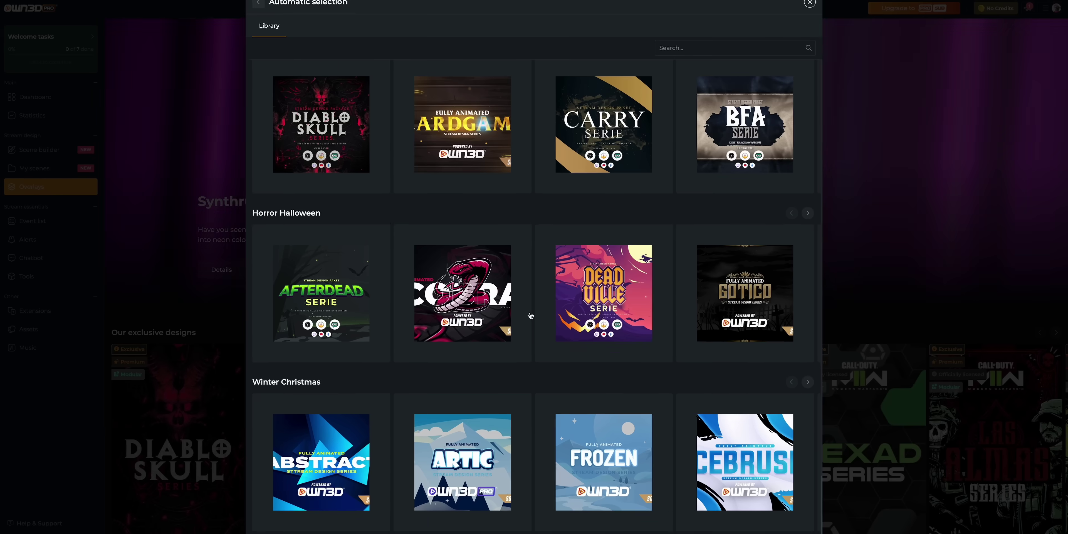
Step: Shift the overlay hue from red to blue, add the LIVECHAT graphic, and fit a chatbox widget inside it
scroll(530, 315, "up", 10)
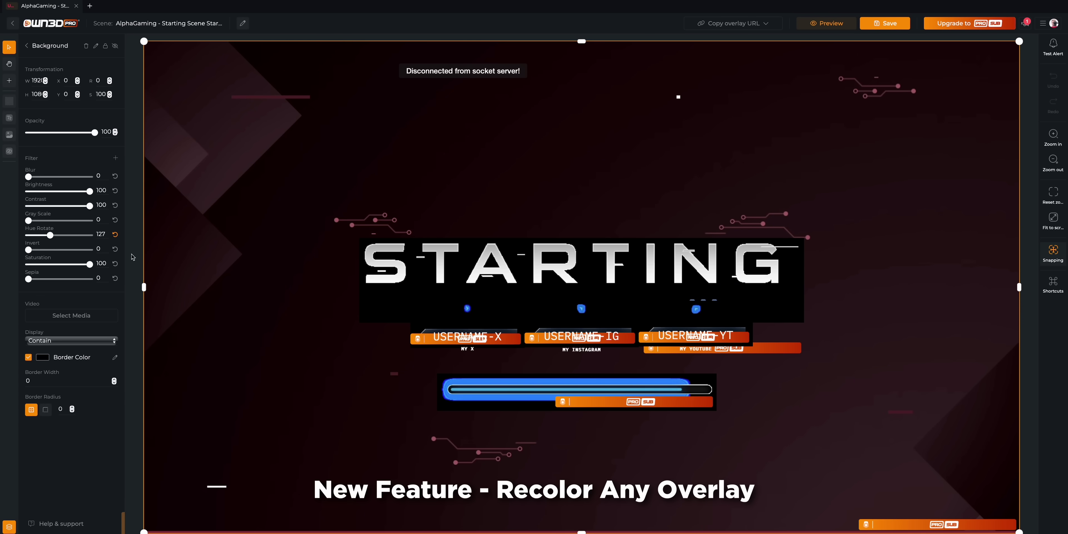
left_click_drag(50, 235, 30, 235)
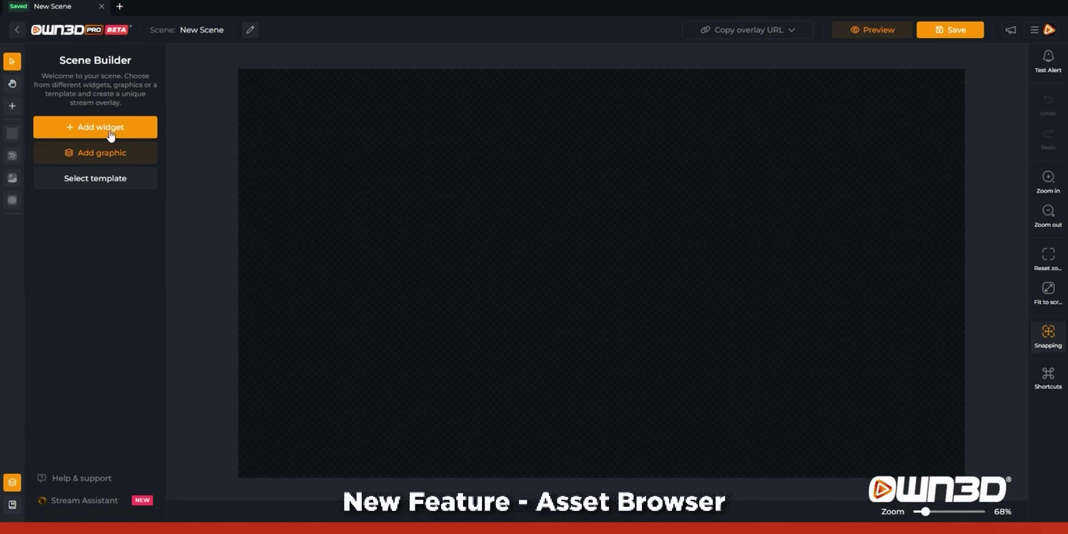
left_click(110, 134)
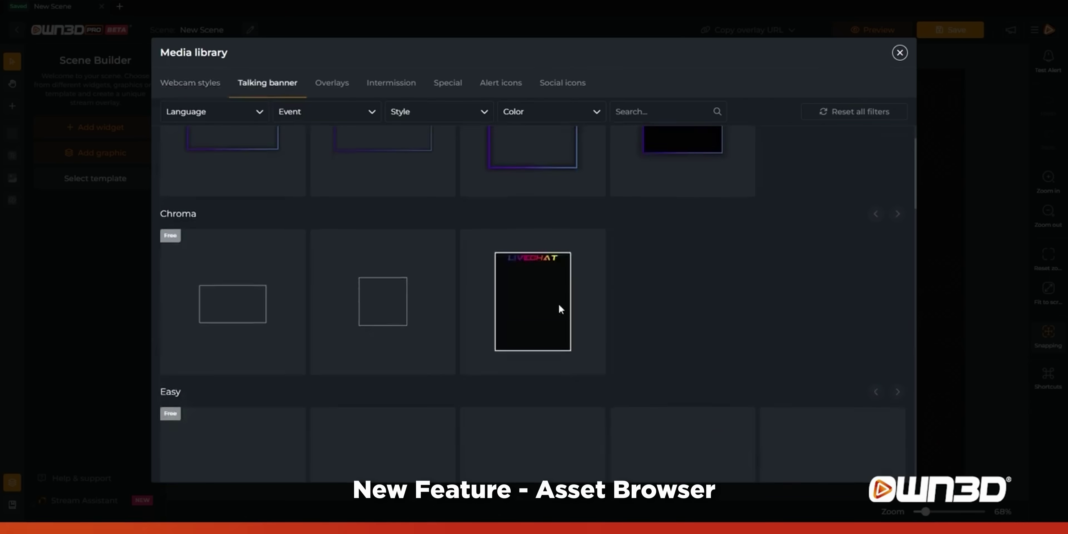
left_click(560, 308)
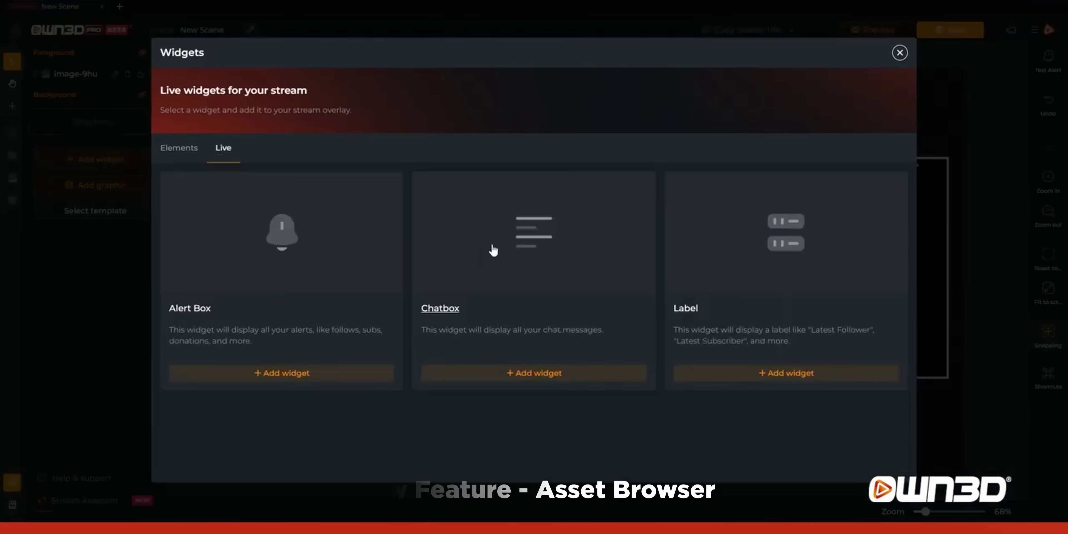
left_click_drag(530, 258, 647, 264)
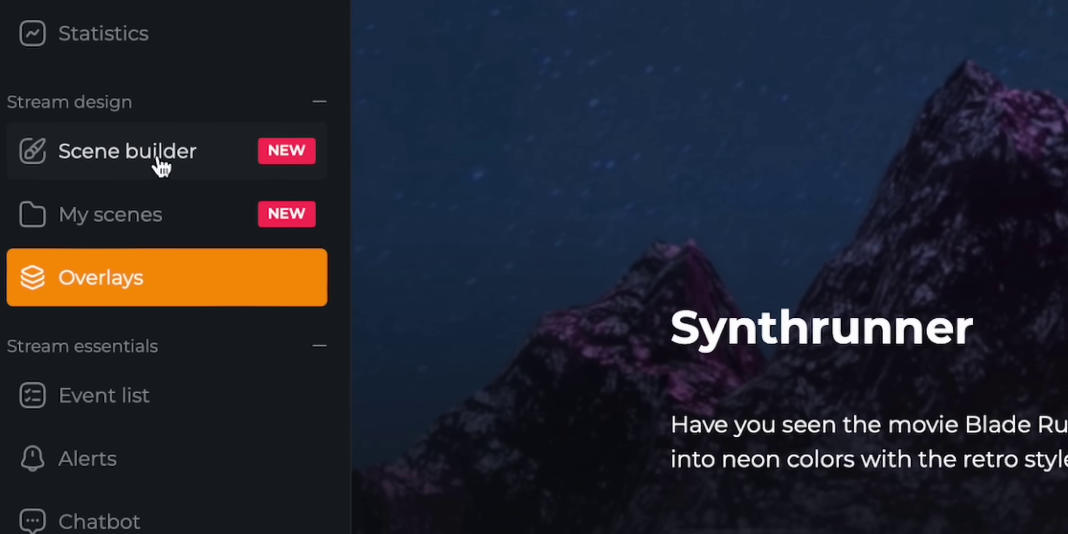
left_click(54, 153)
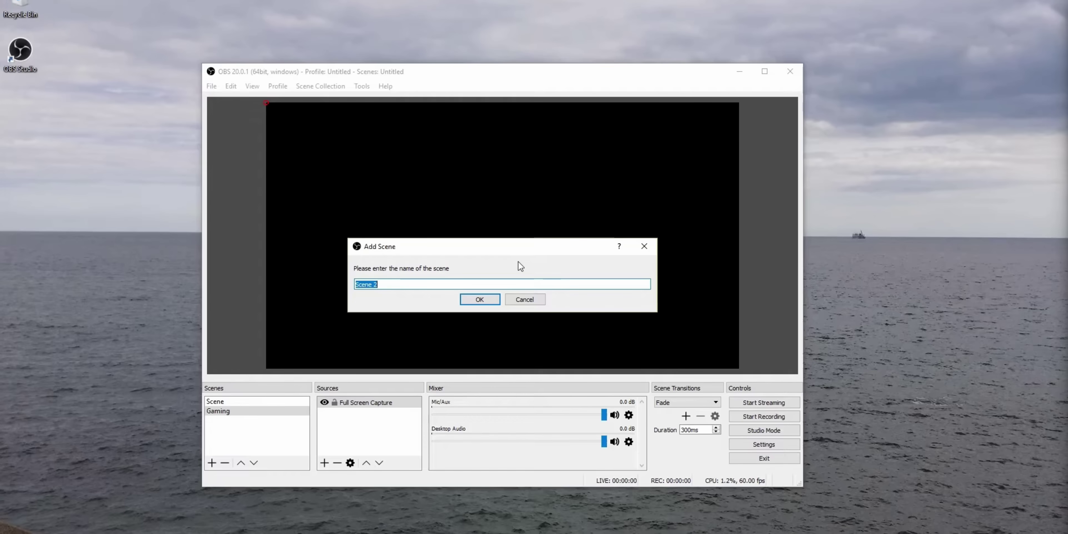
Step: Enter 'PUBG' as the name for the new scene
type("PUBG")
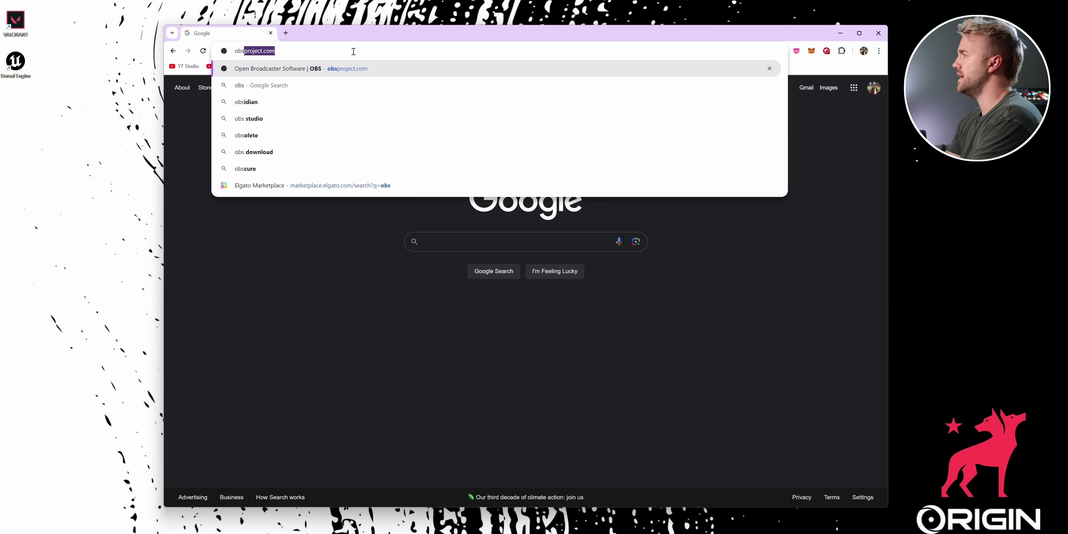
Step: Go to obsproject.com and download the OBS Studio installer for Windows
key("Return")
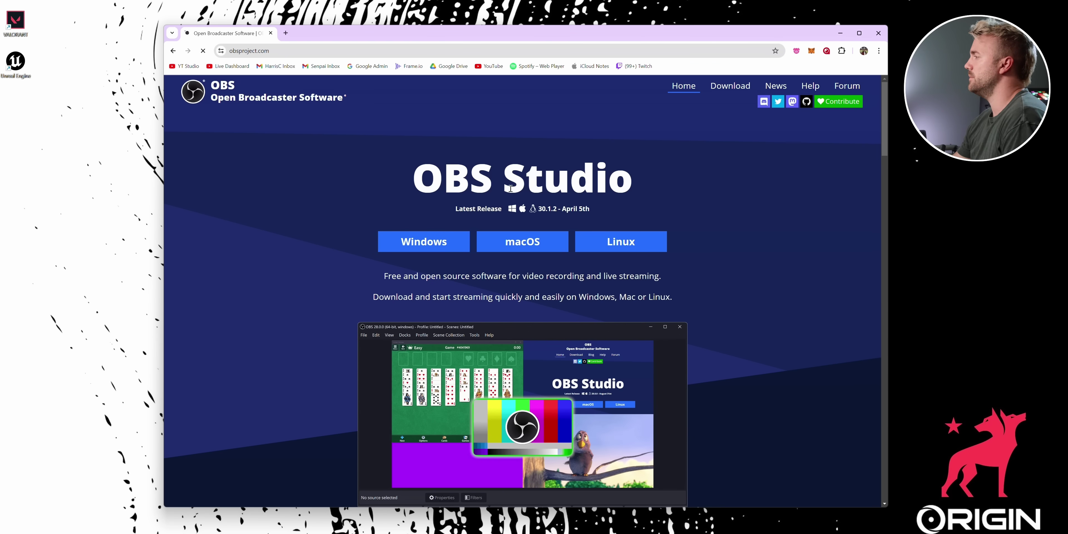
left_click(424, 245)
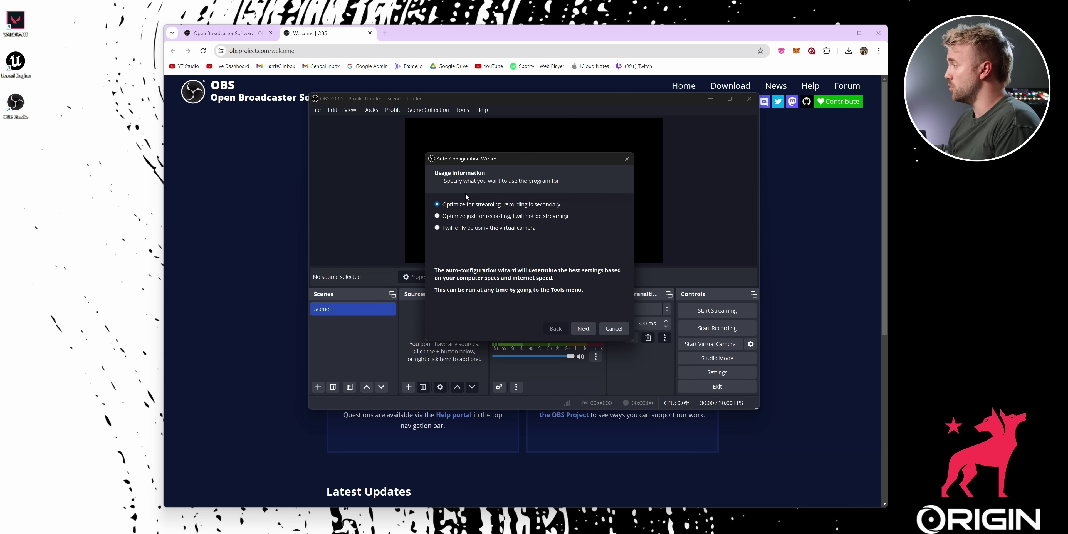
Step: Move through the wizard keeping streaming use and the 1920x1080 canvas, then cancel it
left_click(588, 333)
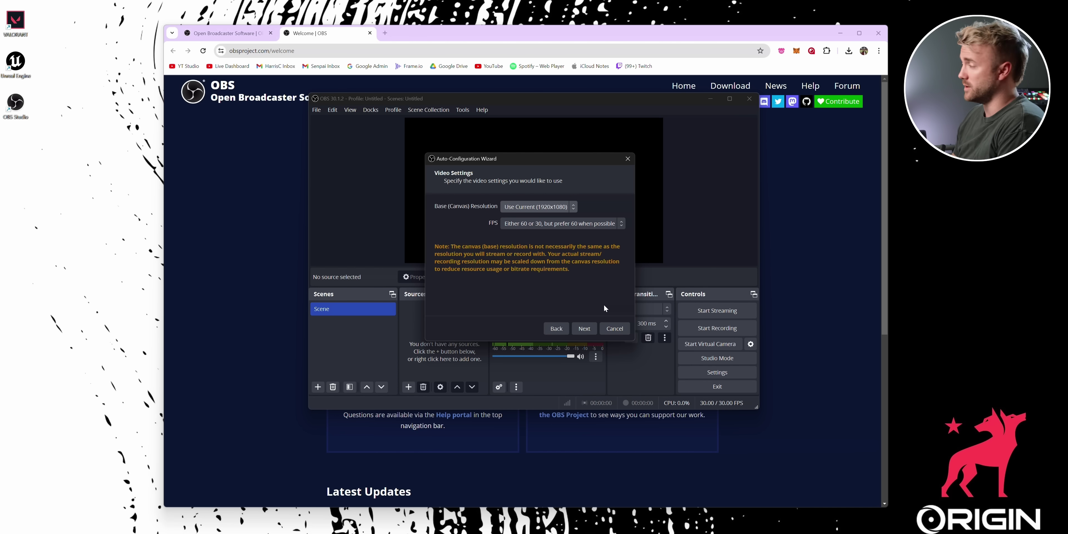
left_click(556, 328)
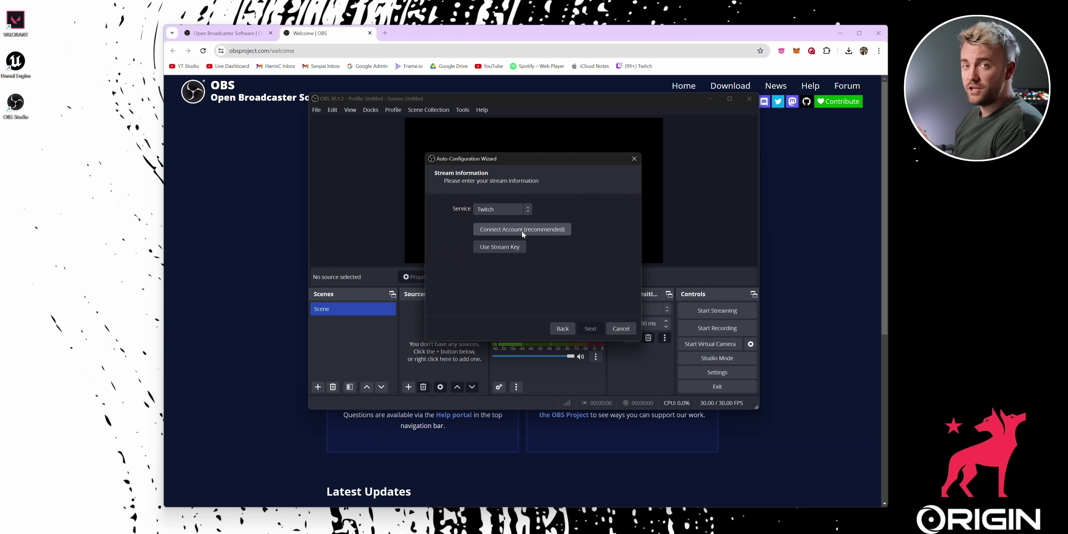
left_click(623, 327)
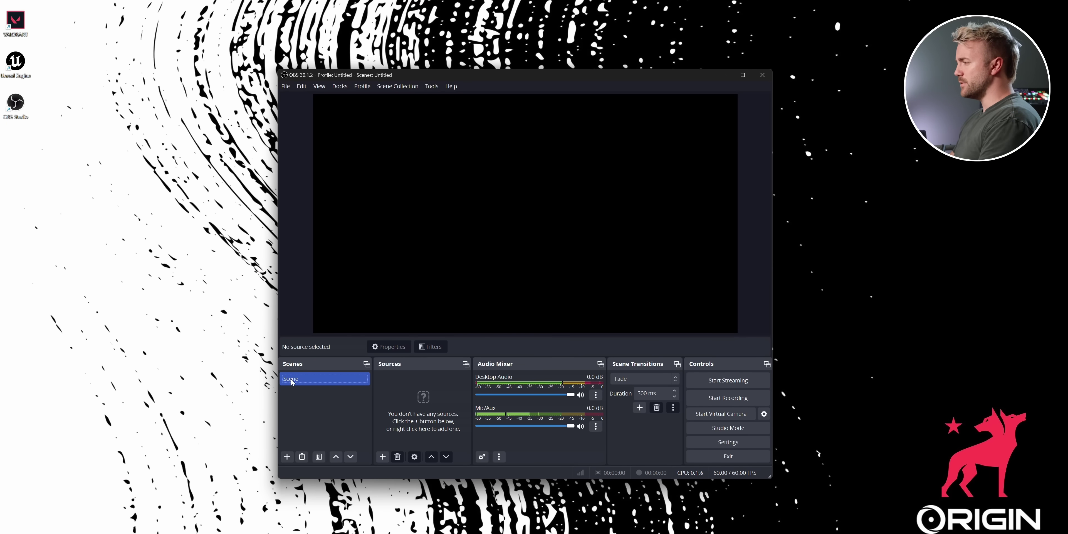
Step: Rename the default scene to 'Gameplay Scene'
right_click(292, 382)
left_click(339, 247)
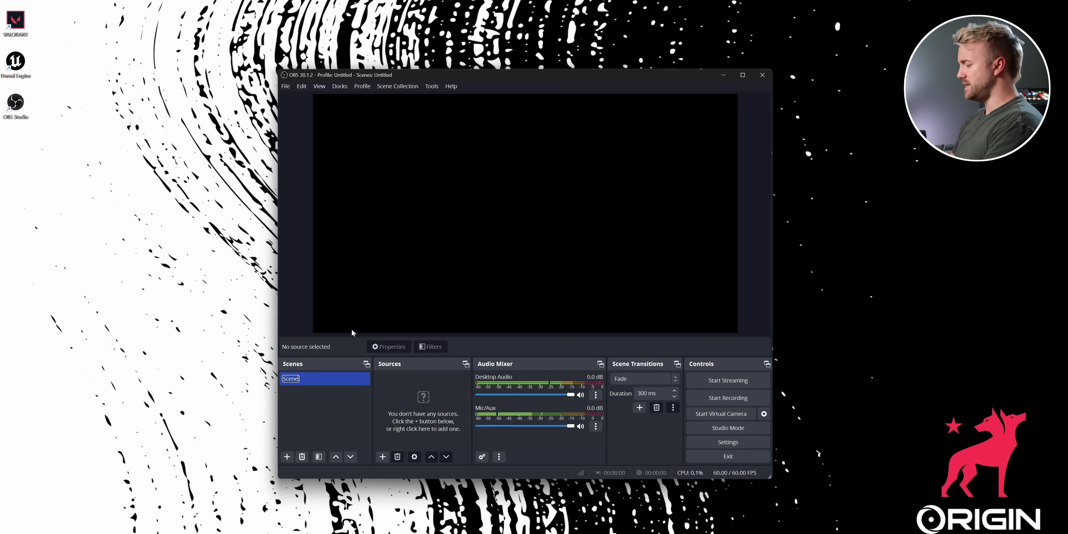
type("Gamep")
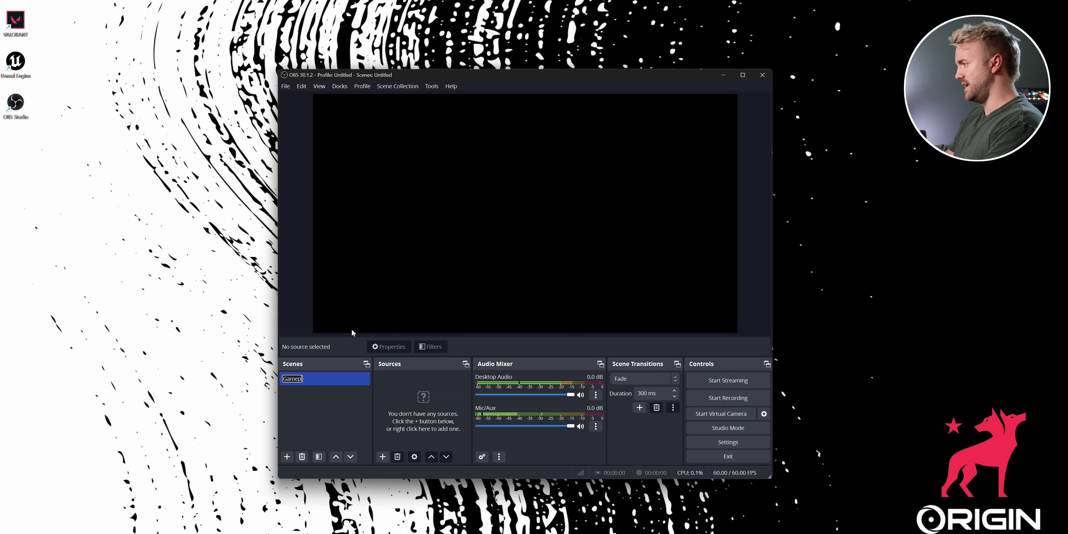
type("lay Scene")
key("Return")
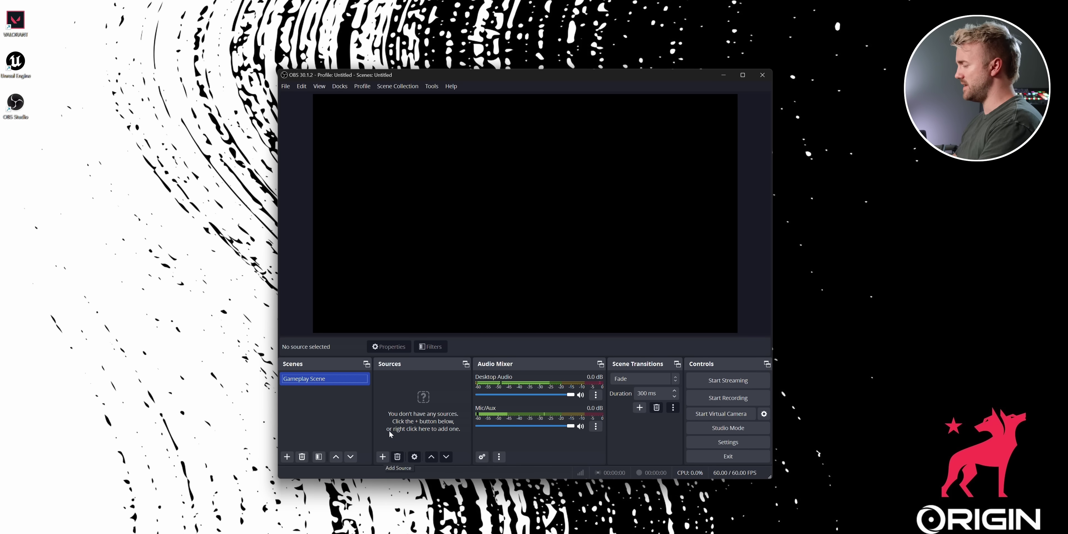
Step: Add a Game Capture source named 'Game Capture' with its default properties
left_click(382, 457)
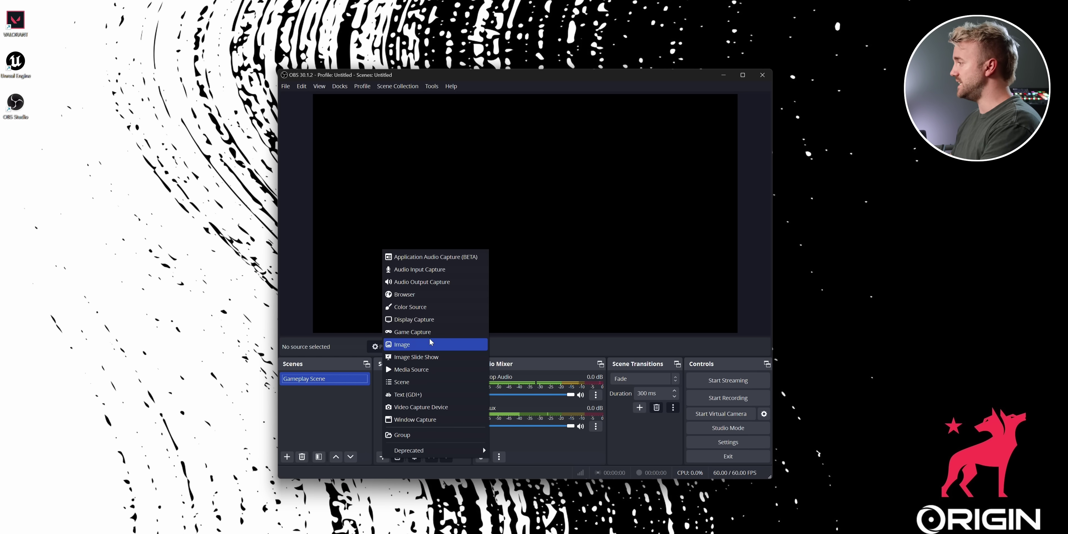
left_click(423, 332)
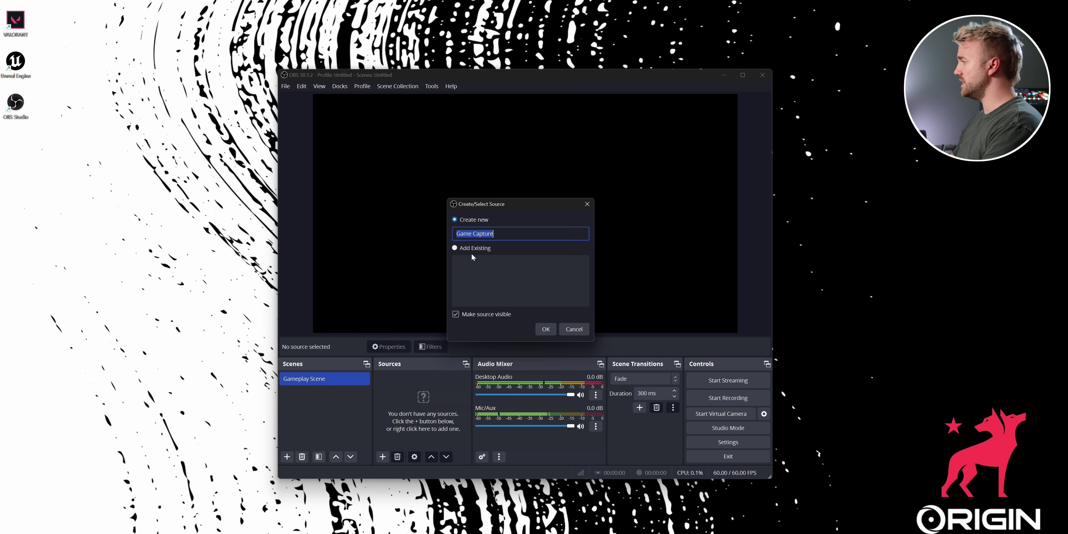
left_click(546, 328)
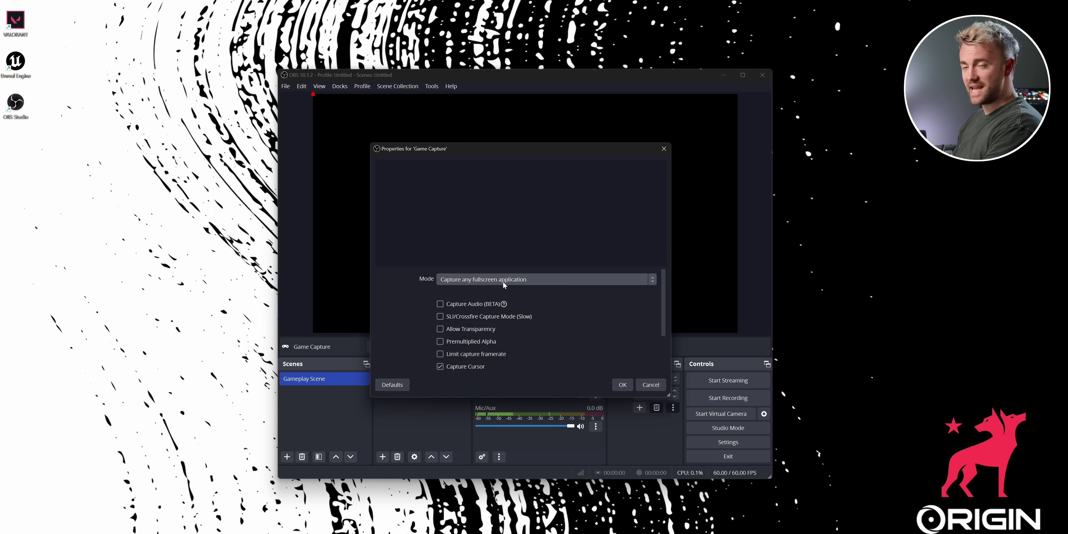
left_click(622, 385)
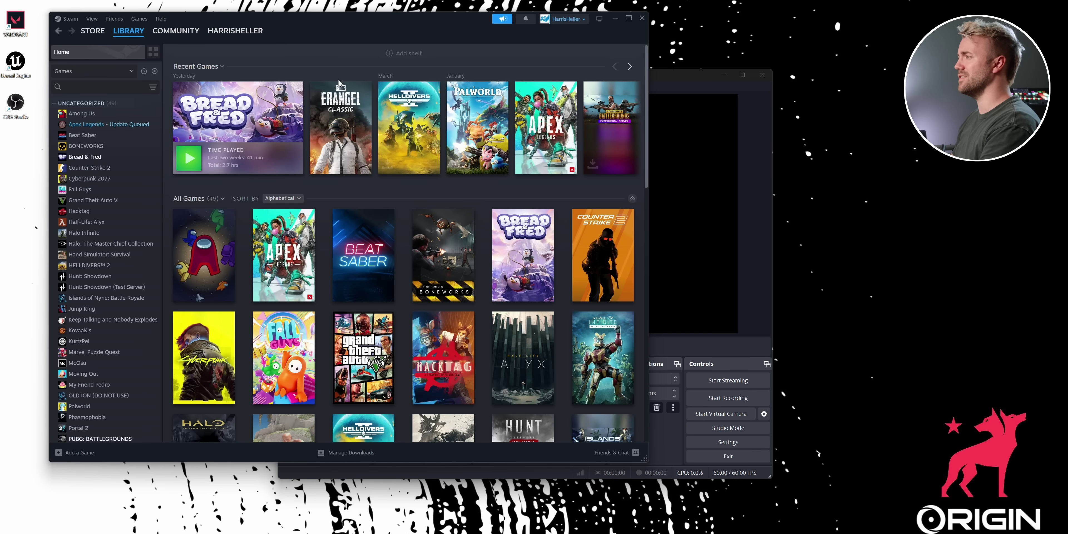
Step: Launch Bread & Fred from the Steam library and bring the OBS window to the front
left_click(92, 160)
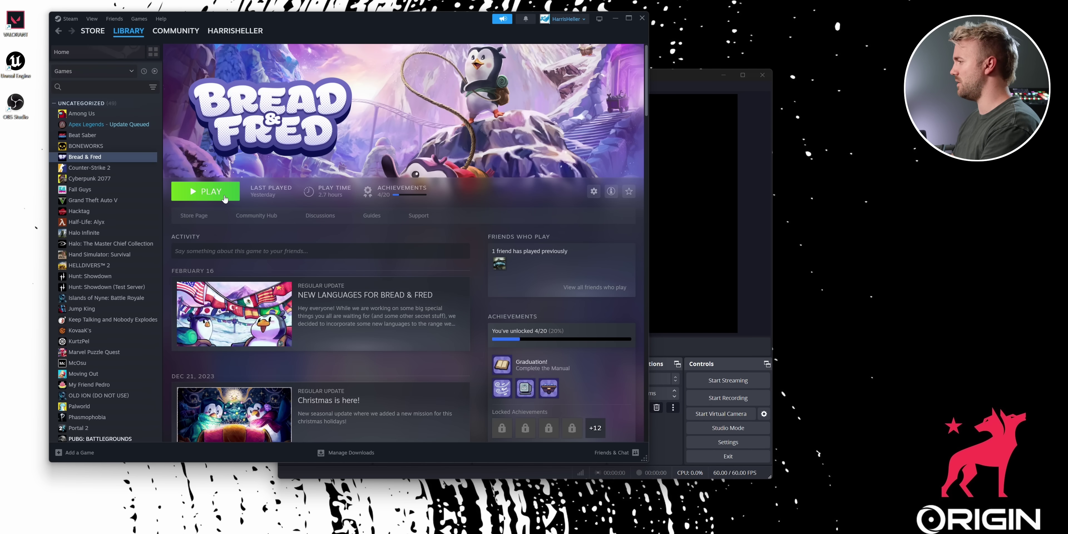
left_click(210, 193)
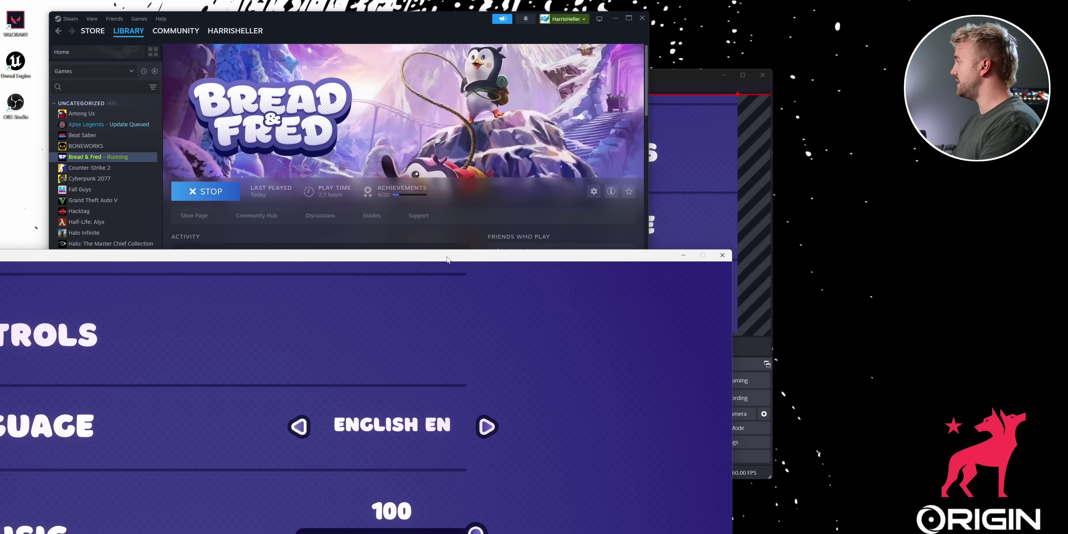
left_click(704, 75)
left_click_drag(705, 76, 748, 36)
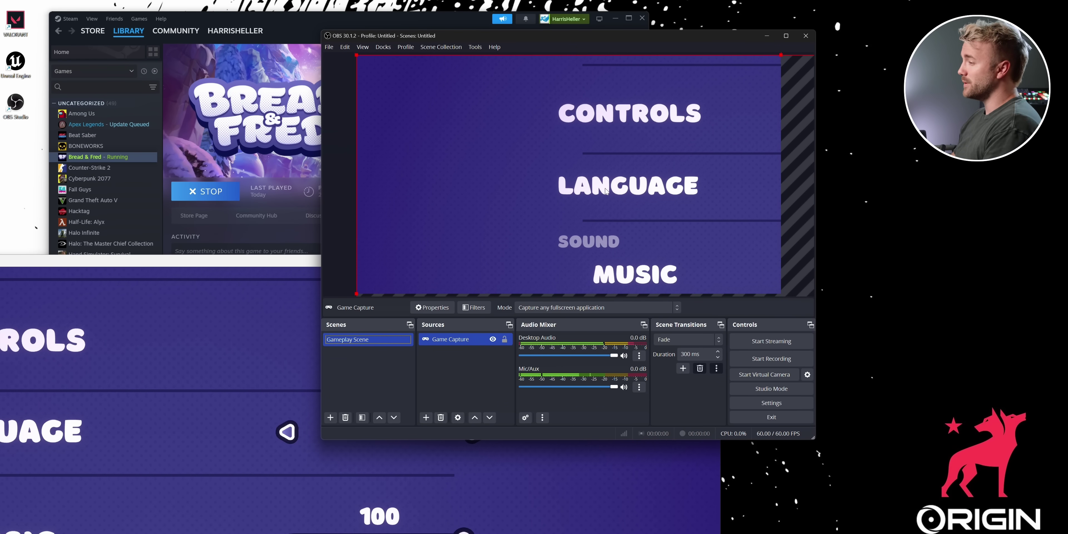
Step: Arrange the OBS and game windows, then stretch the Game Capture to fill the whole canvas
left_click_drag(570, 35, 686, 15)
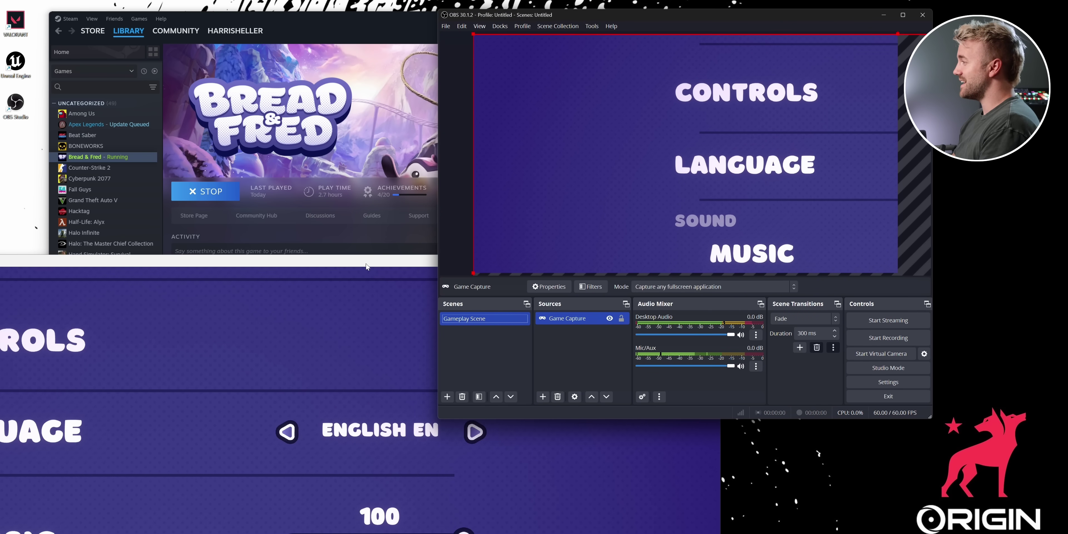
left_click_drag(367, 266, 628, 13)
left_click(713, 11)
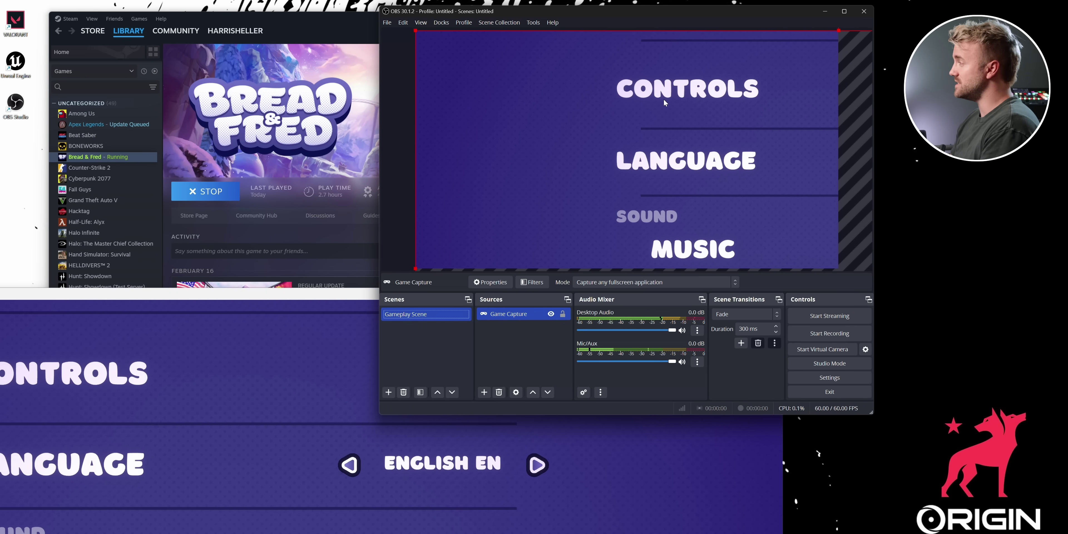
left_click_drag(296, 299, 304, 279)
left_click_drag(624, 7, 568, 8)
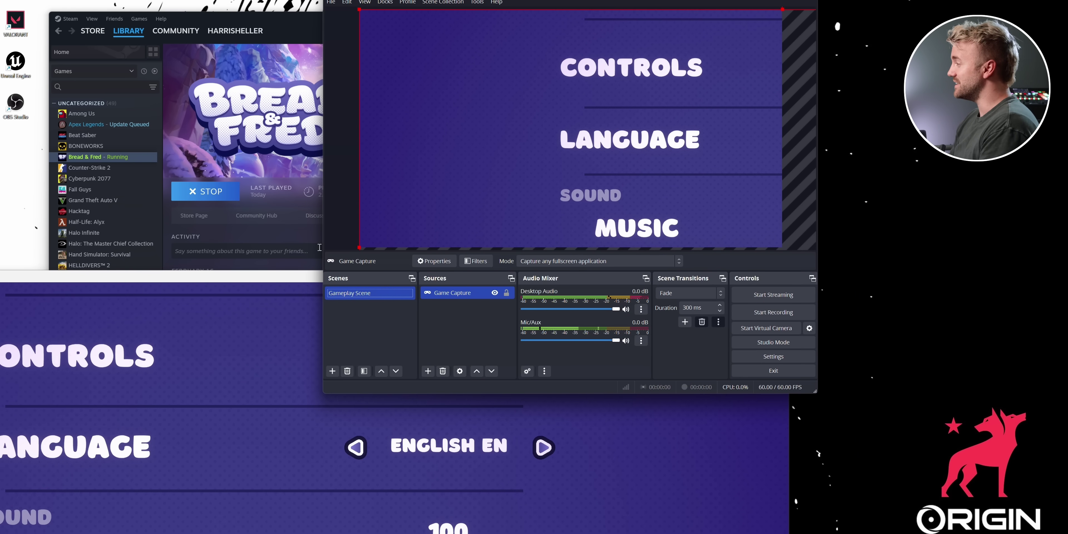
left_click_drag(359, 247, 407, 138)
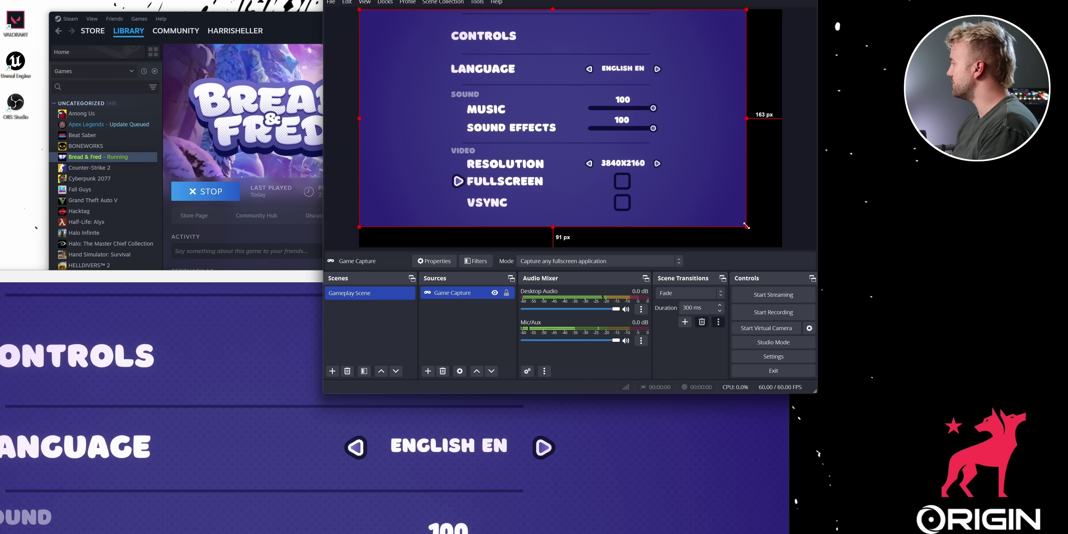
left_click_drag(745, 230, 781, 246)
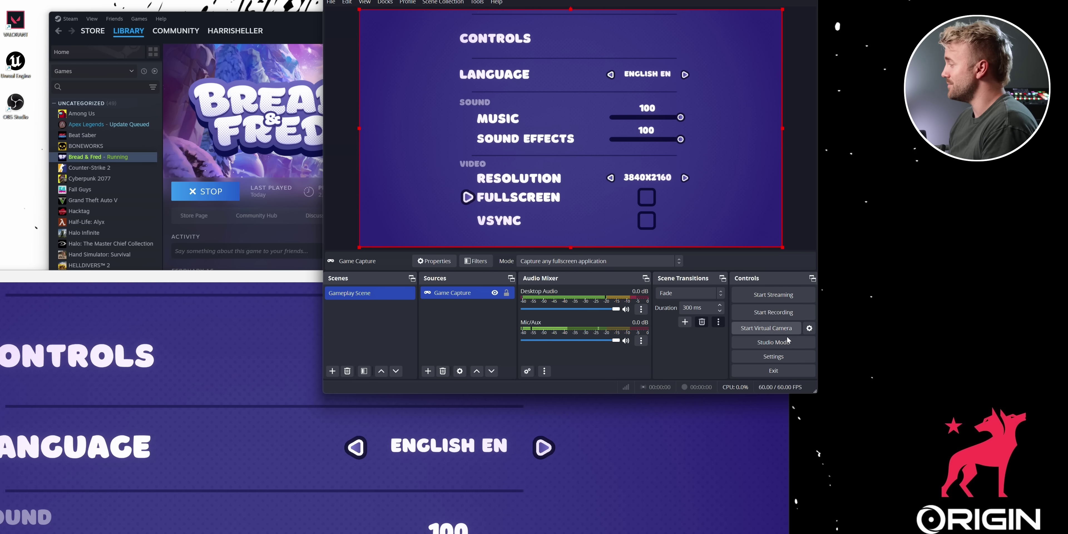
Step: Confirm Source Alignment Snapping stays enabled in Settings, closing without saving changes
left_click(774, 356)
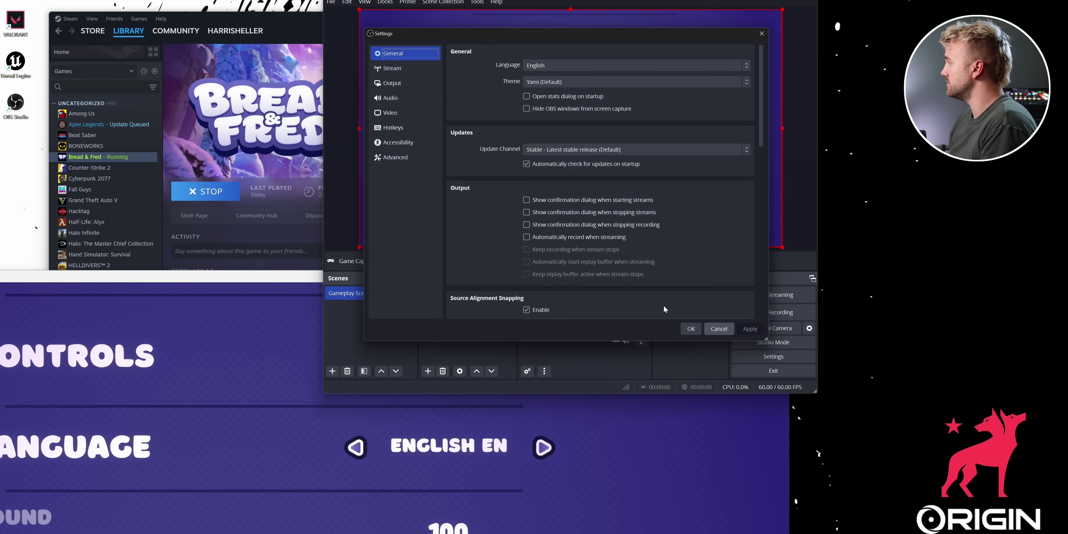
scroll(474, 174, "down", 3)
scroll(475, 178, "down", 3)
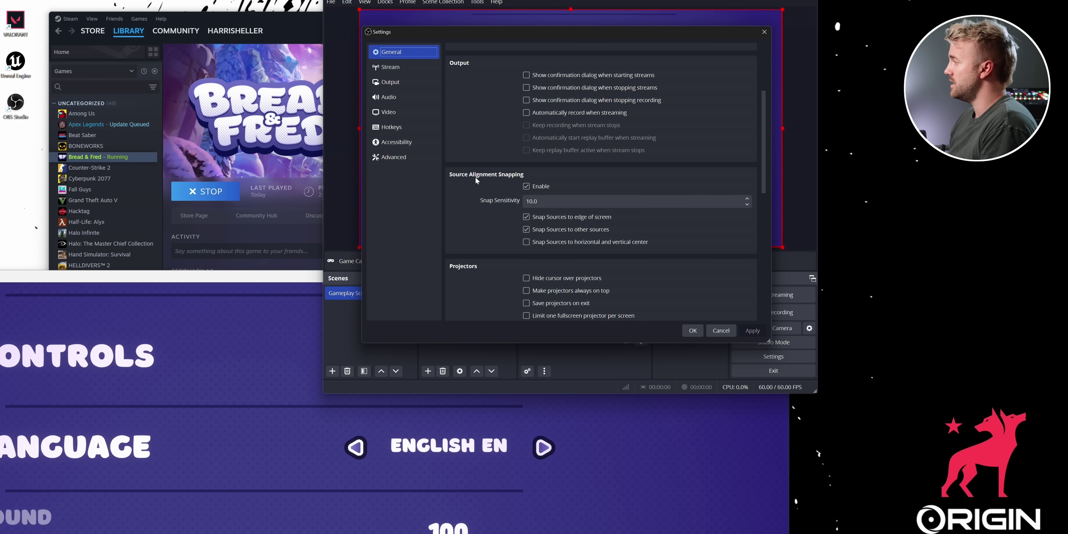
left_click(525, 186)
left_click(526, 186)
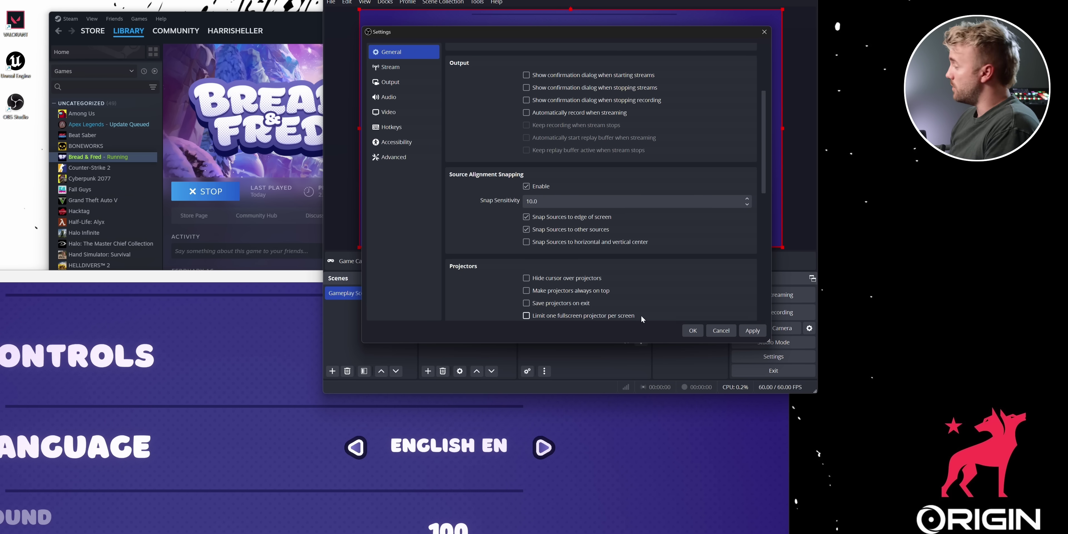
left_click(718, 331)
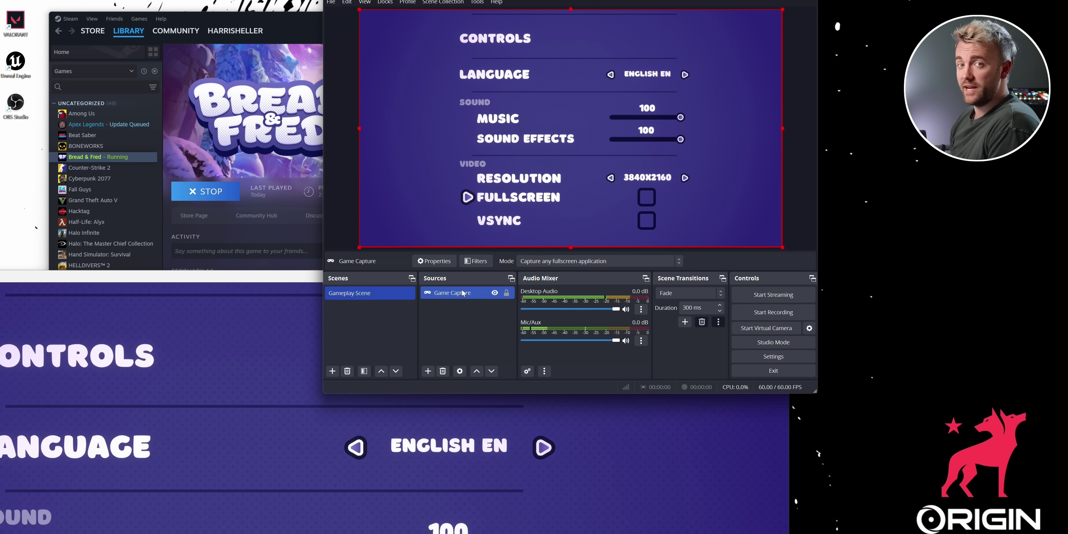
left_click(427, 370)
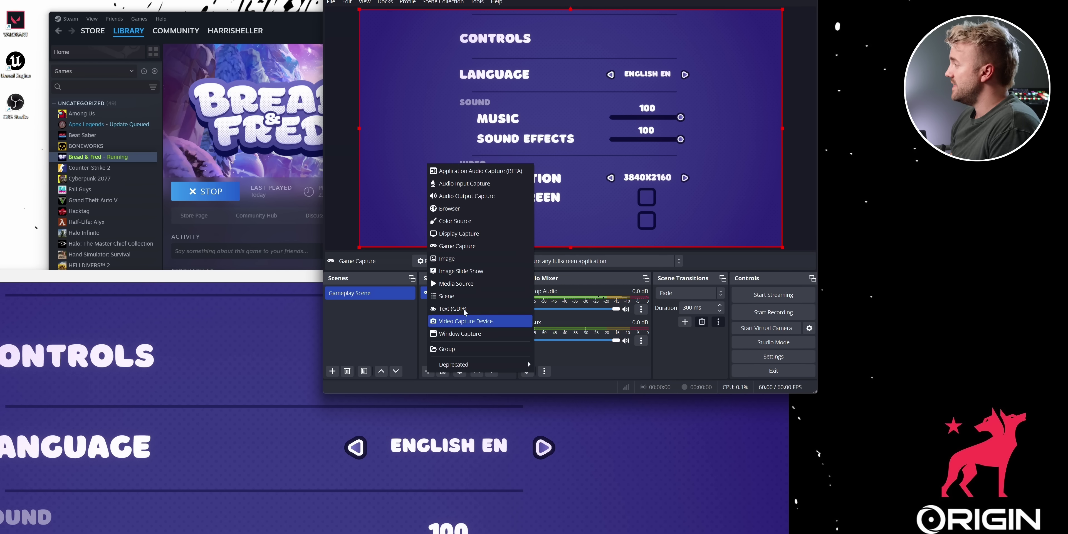
Step: Add a Display Capture source of the primary monitor and adjust its placement on the canvas
left_click(471, 236)
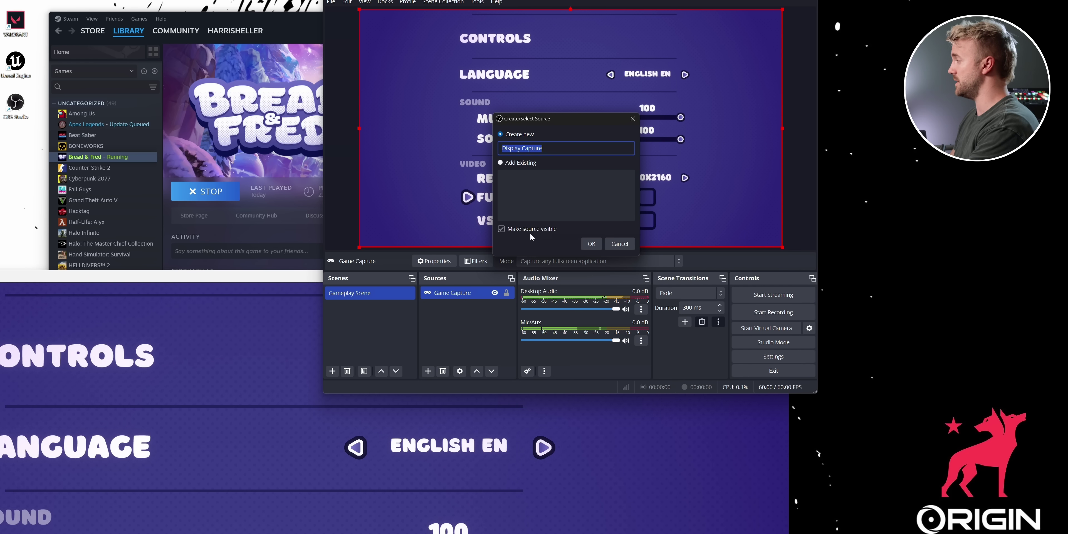
left_click(590, 243)
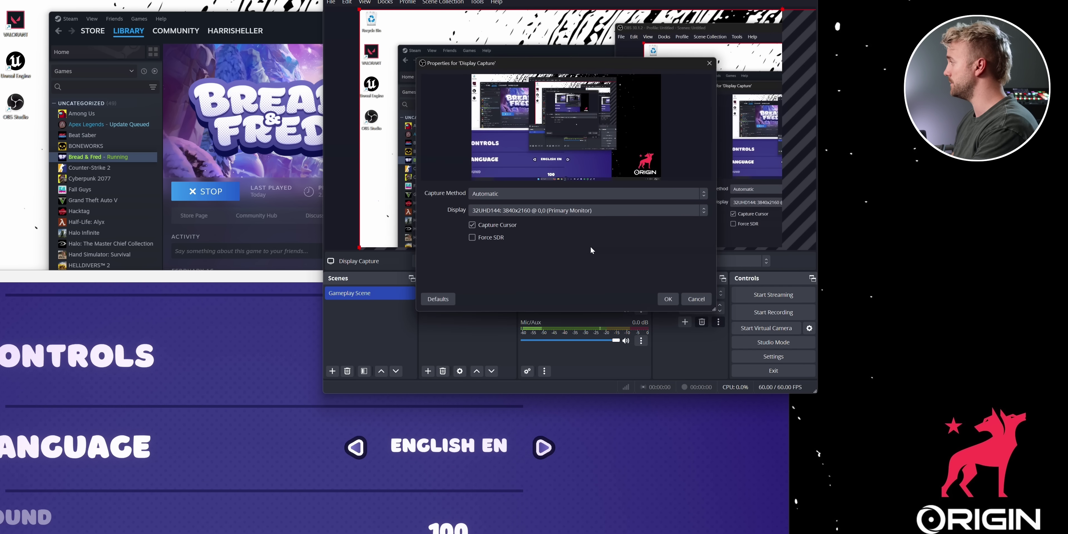
left_click(668, 299)
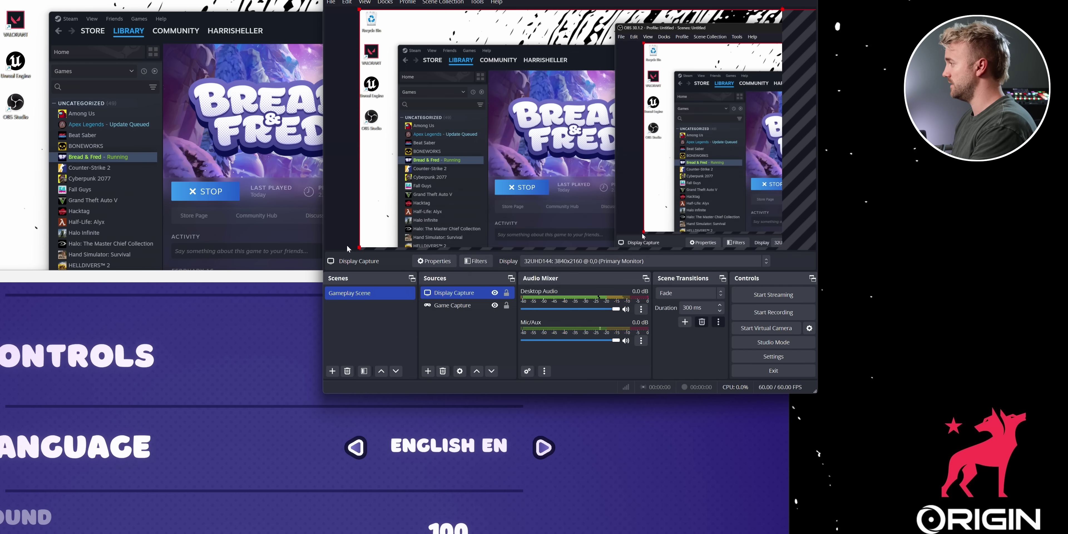
mouse_move(359, 129)
left_mouse_down()
mouse_move(699, 132)
mouse_move(359, 132)
left_mouse_up()
Step: Move the OBS window aside to reach Steam and the game, then bring OBS back in front
left_click_drag(593, 1, 748, 37)
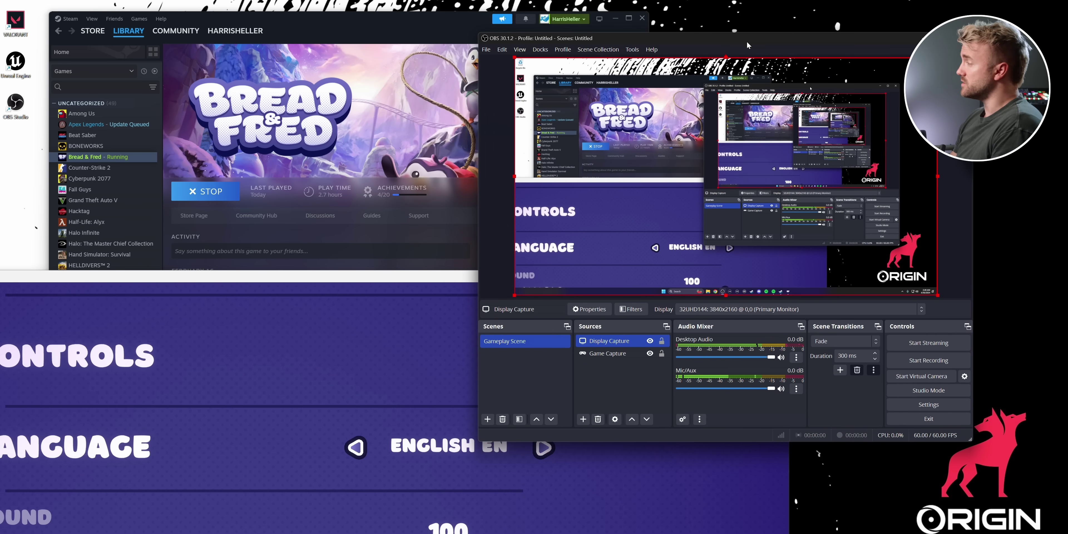
left_click_drag(743, 37, 617, 32)
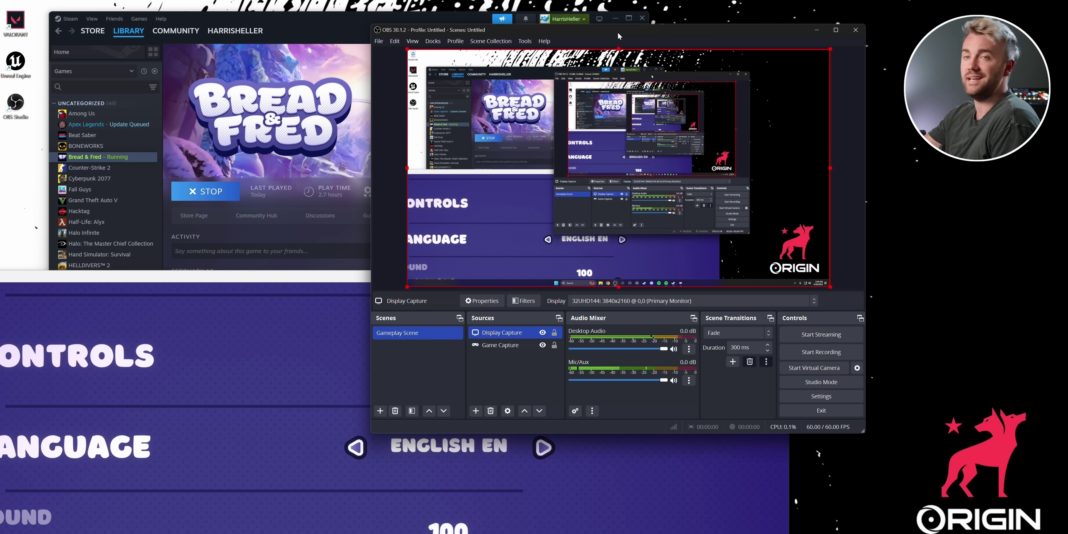
left_click_drag(258, 276, 274, 225)
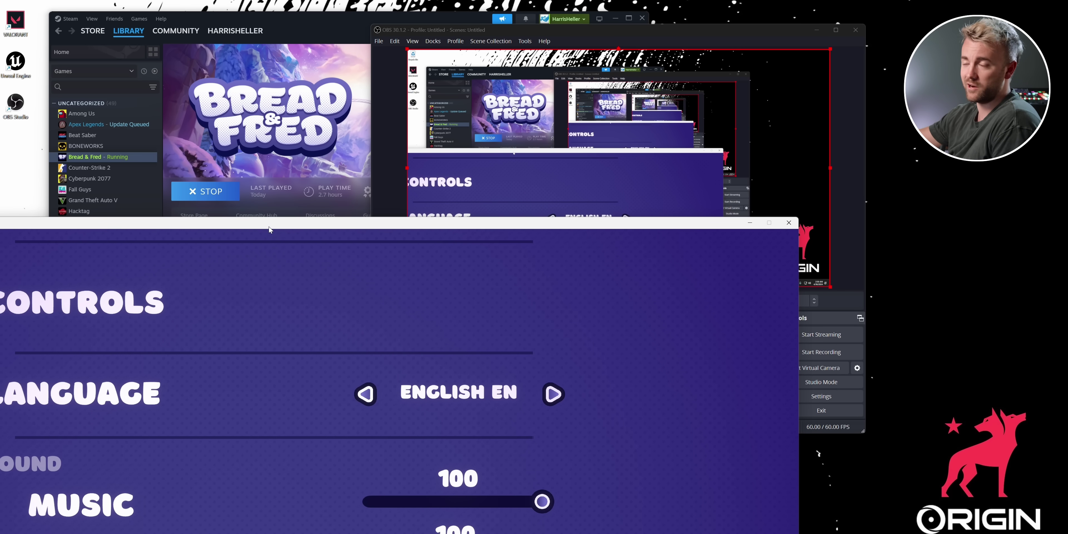
left_click(703, 29)
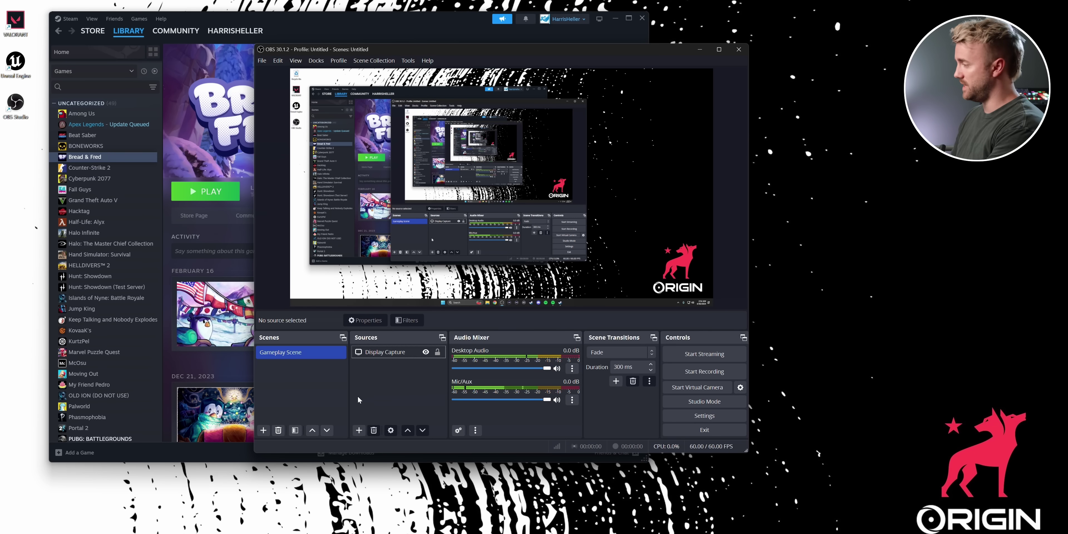
Step: Add a Video Capture Device source named 'Webcam'
left_click(360, 431)
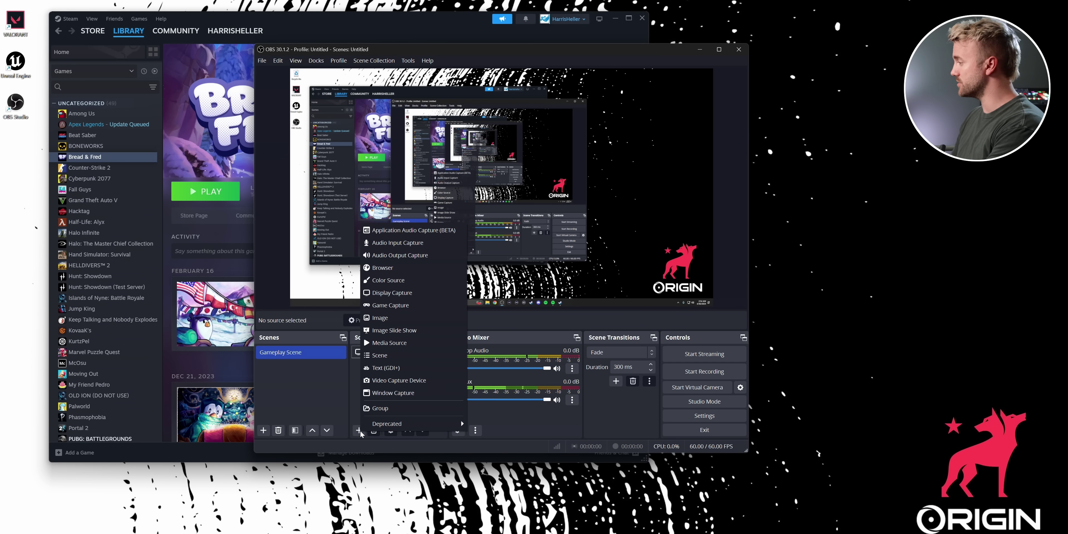
left_click(387, 380)
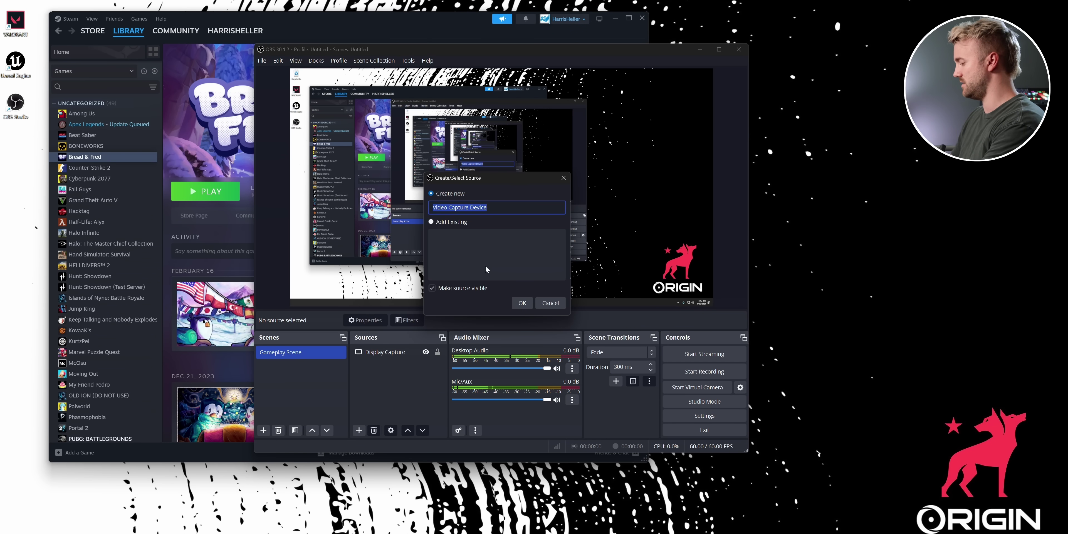
type("Webcanm")
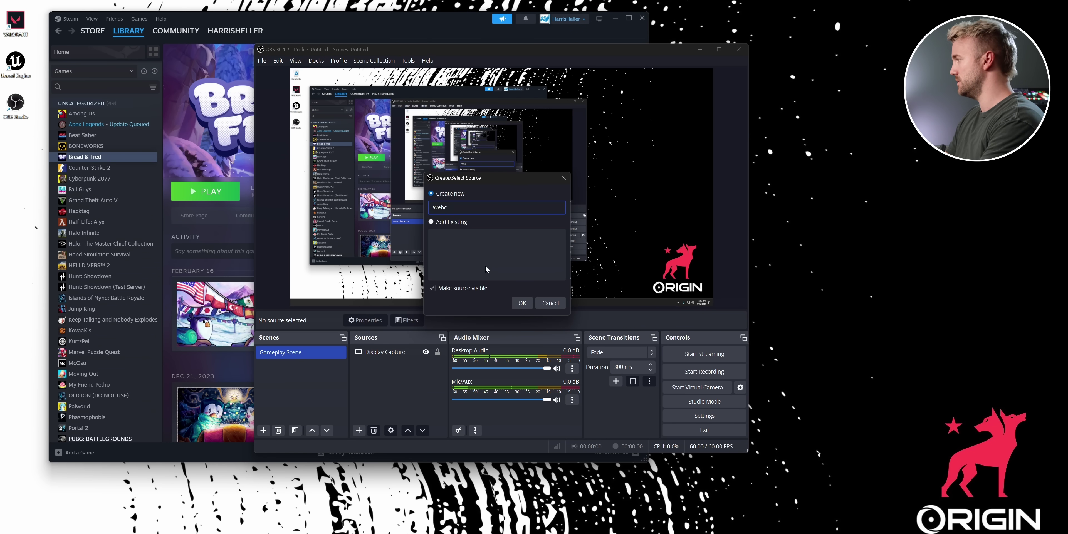
key("BackSpace")
key("BackSpace")
type("m")
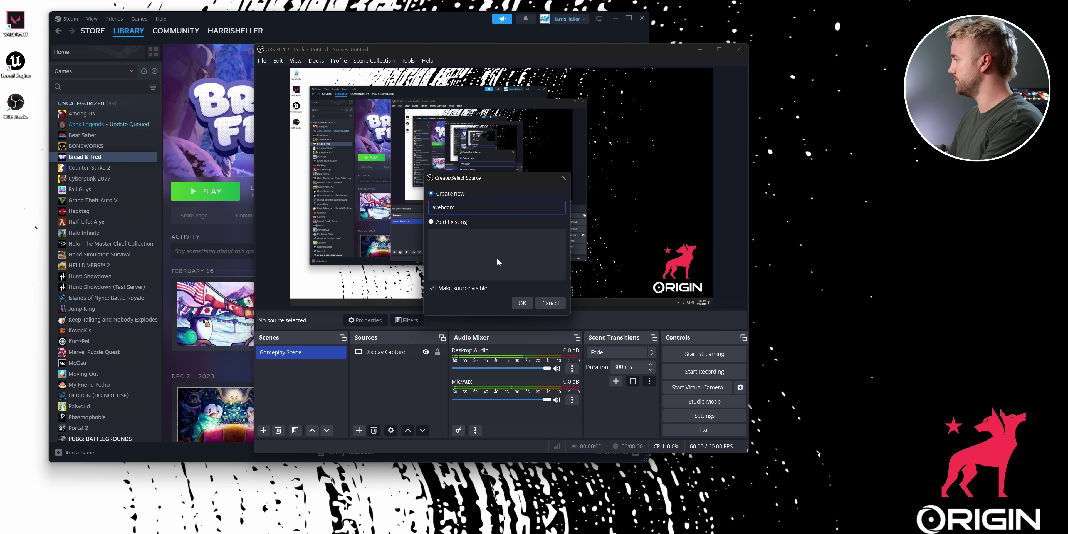
left_click(522, 303)
Step: Set the Webcam source's device to Elgato Facecam Pro
left_click_drag(473, 124, 473, 111)
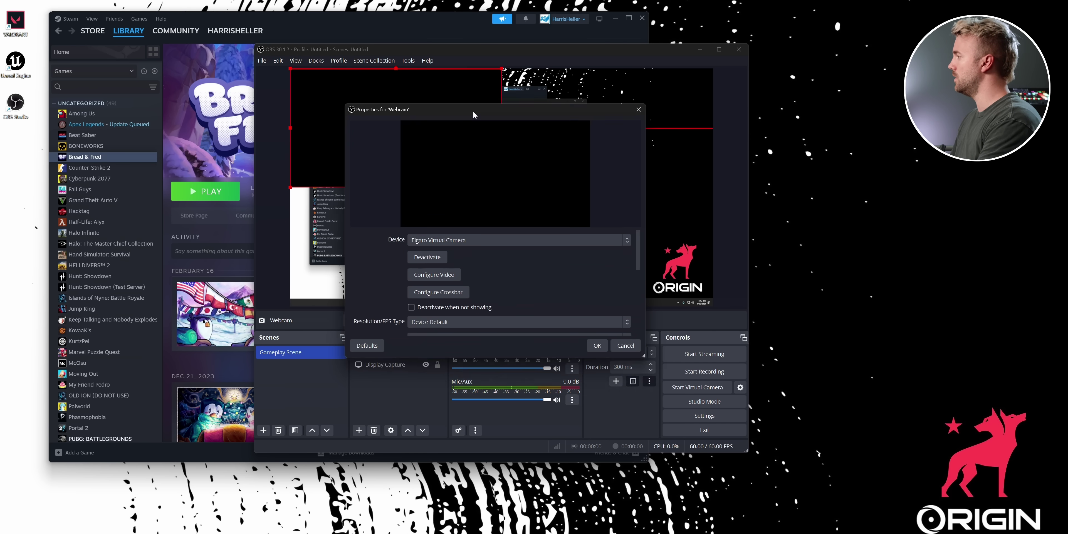
left_click(454, 242)
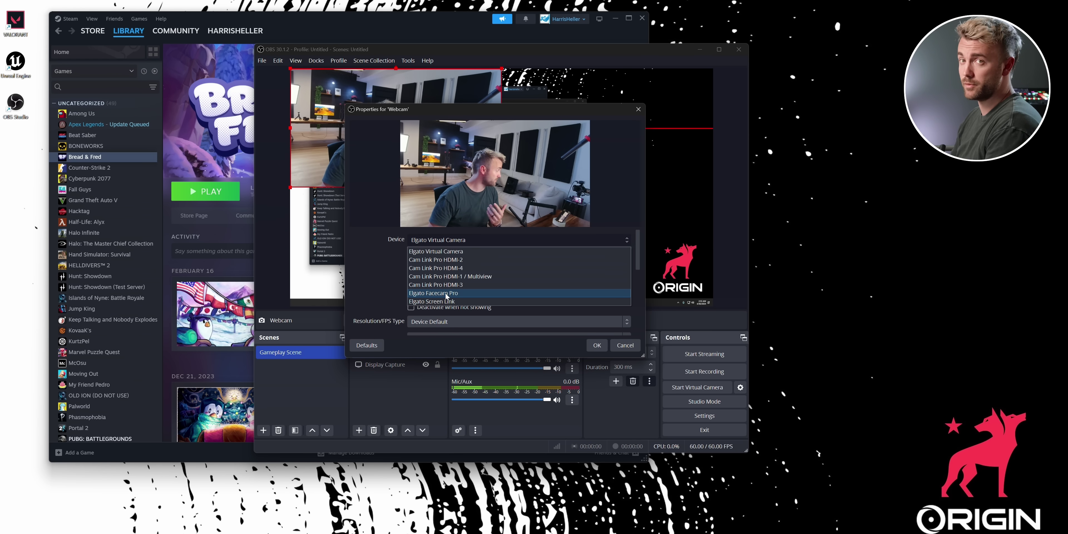
left_click(446, 293)
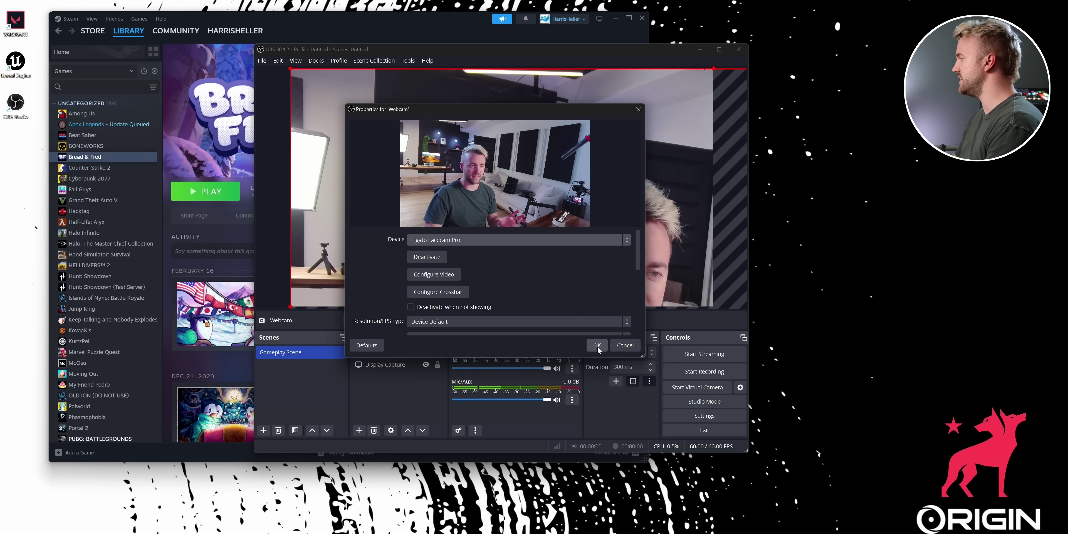
left_click(597, 347)
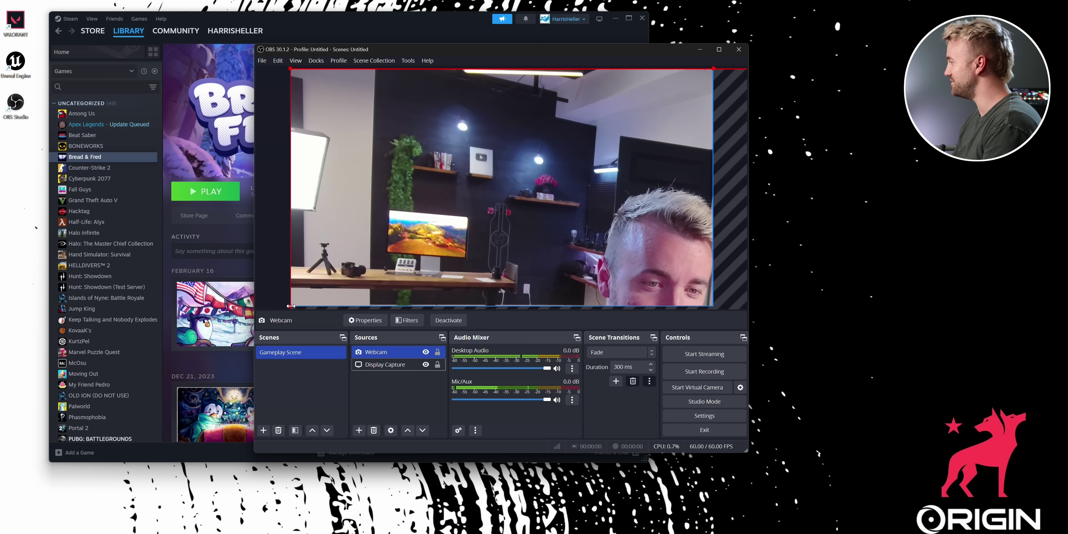
Step: Shrink the webcam and place it on the right side of the canvas
left_click_drag(290, 306, 610, 180)
left_click(397, 398)
left_click(358, 430)
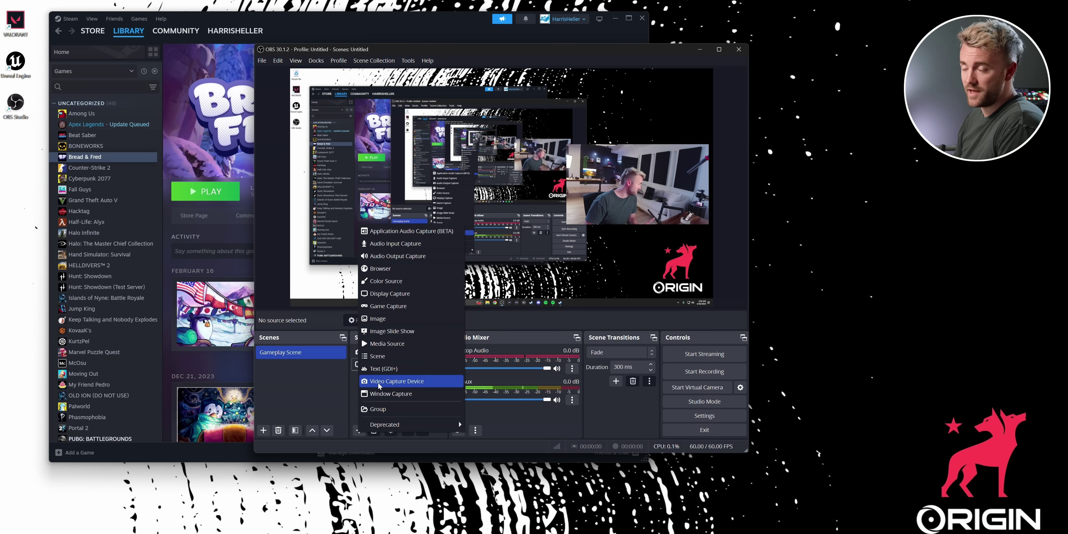
left_click(666, 185)
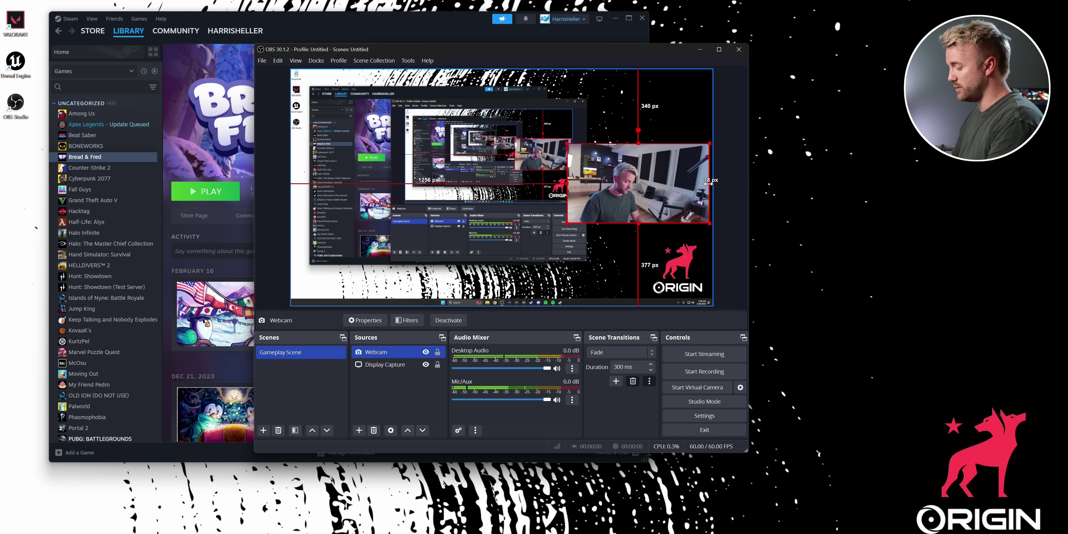
Step: Crop the Webcam's right, left, top and bottom edges into a tighter frame on the canvas's right
left_click_drag(708, 183, 651, 191)
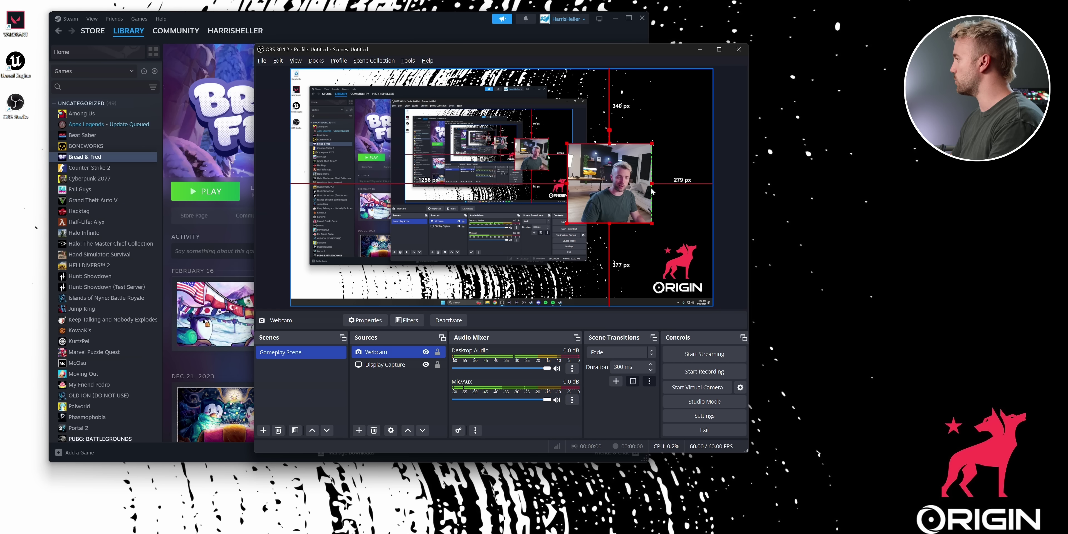
left_click_drag(568, 181, 582, 183)
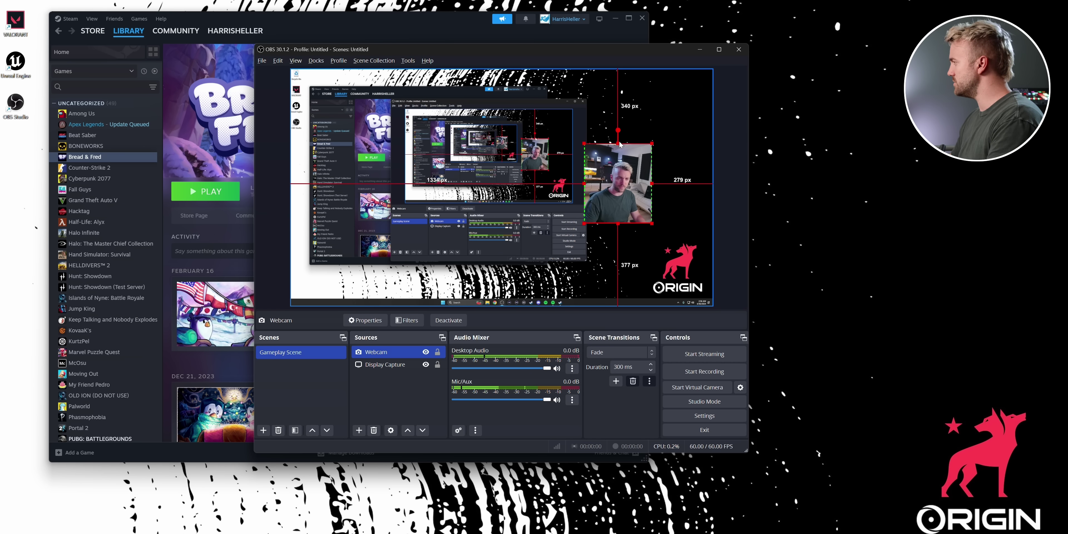
left_click_drag(620, 144, 619, 154)
left_click_drag(617, 223, 617, 211)
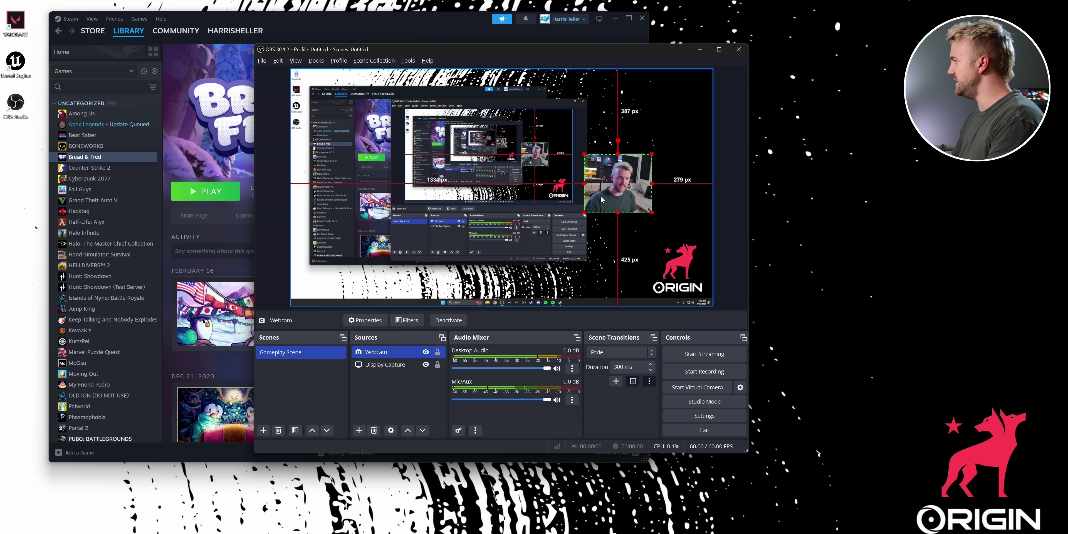
left_click_drag(584, 183, 646, 193)
left_click(663, 87)
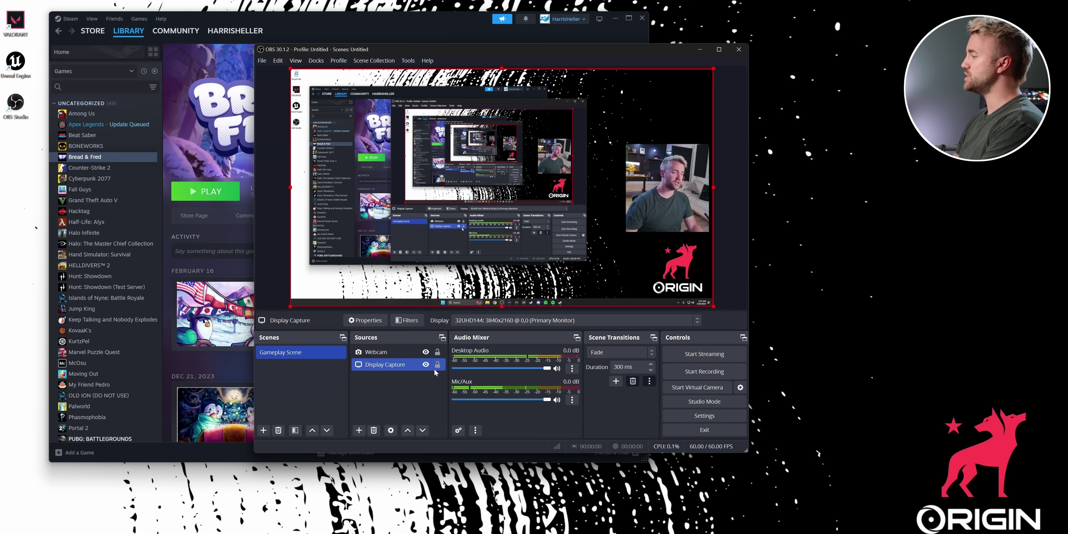
Step: Create the Chatting Tatum scene and add the existing Webcam video capture source to it
left_click(263, 431)
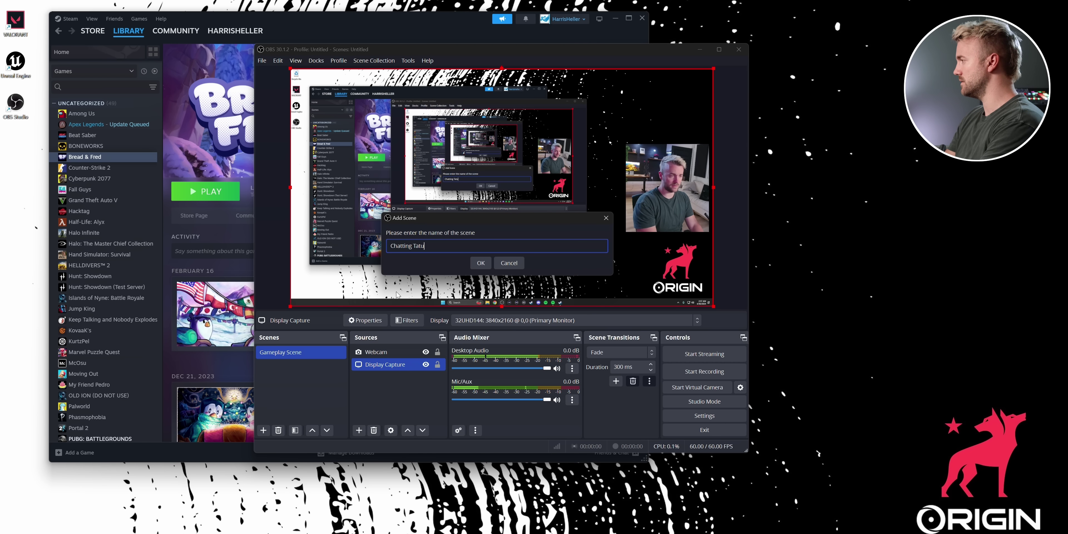
left_click(480, 263)
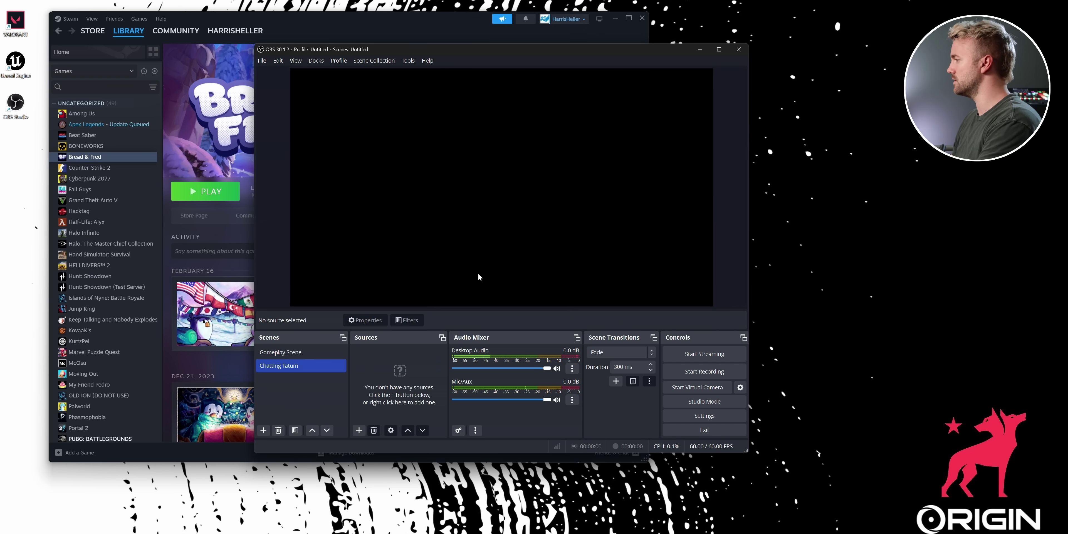
left_click(359, 430)
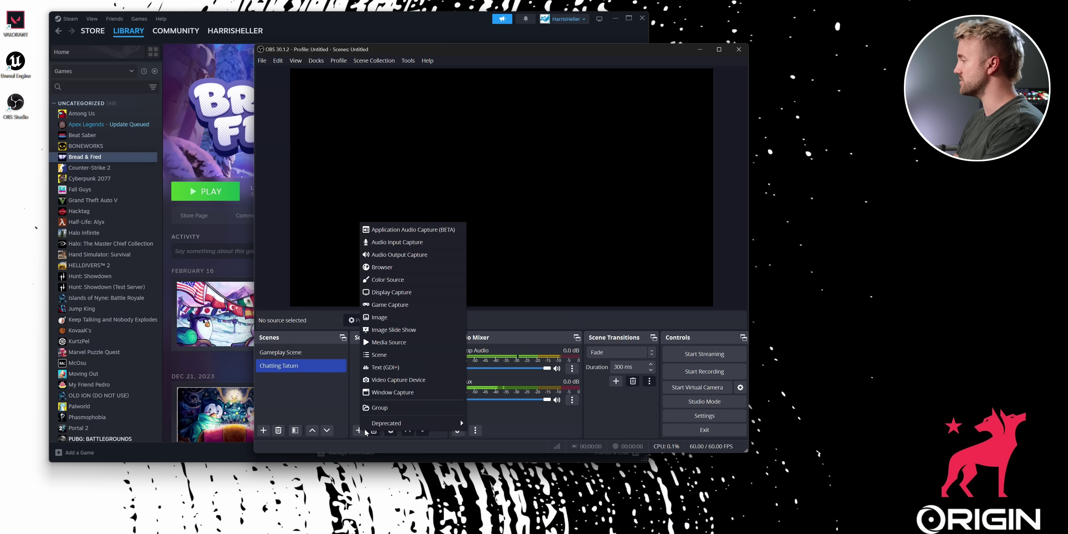
left_click(392, 380)
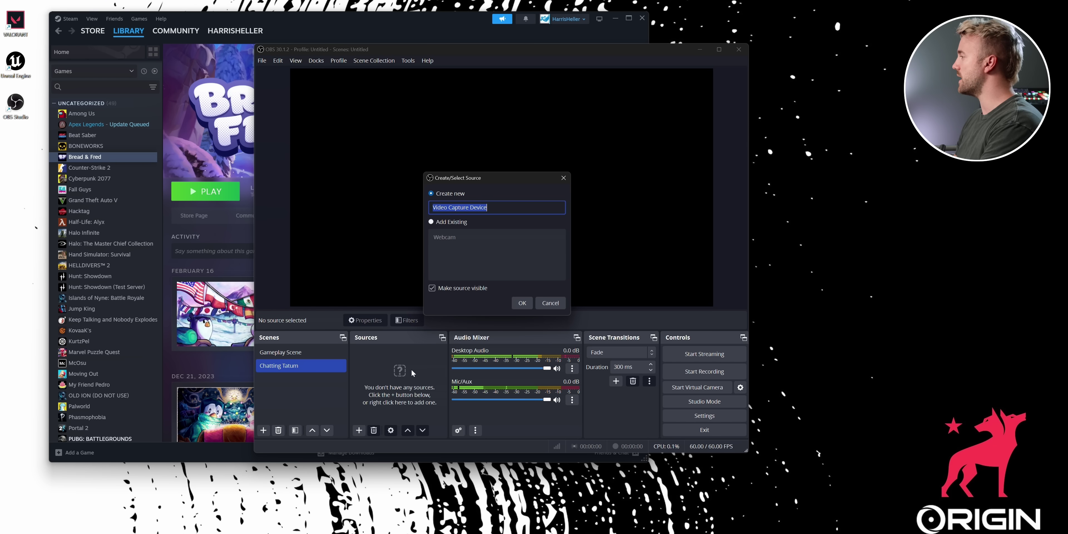
left_click(430, 222)
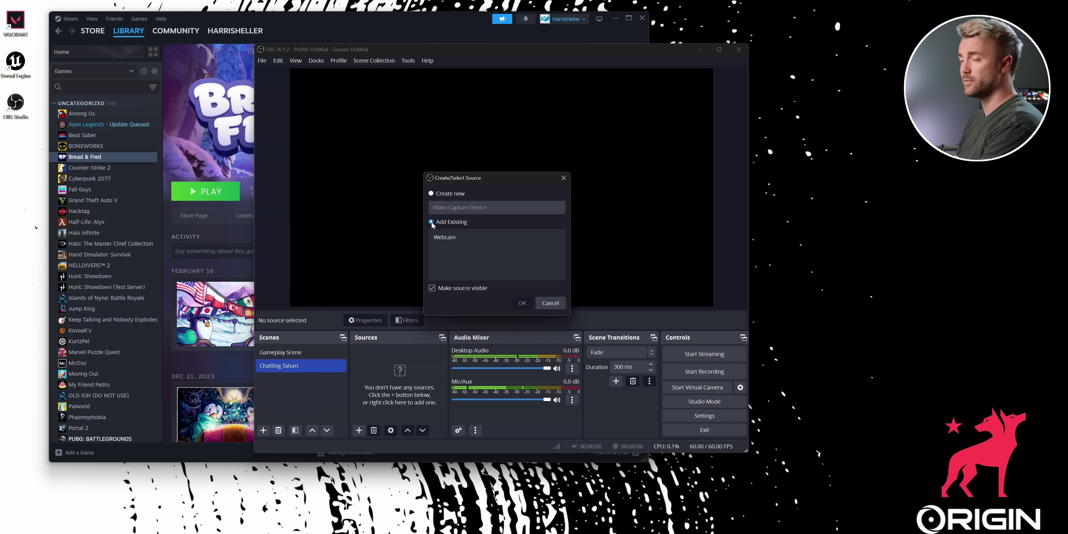
left_click(447, 240)
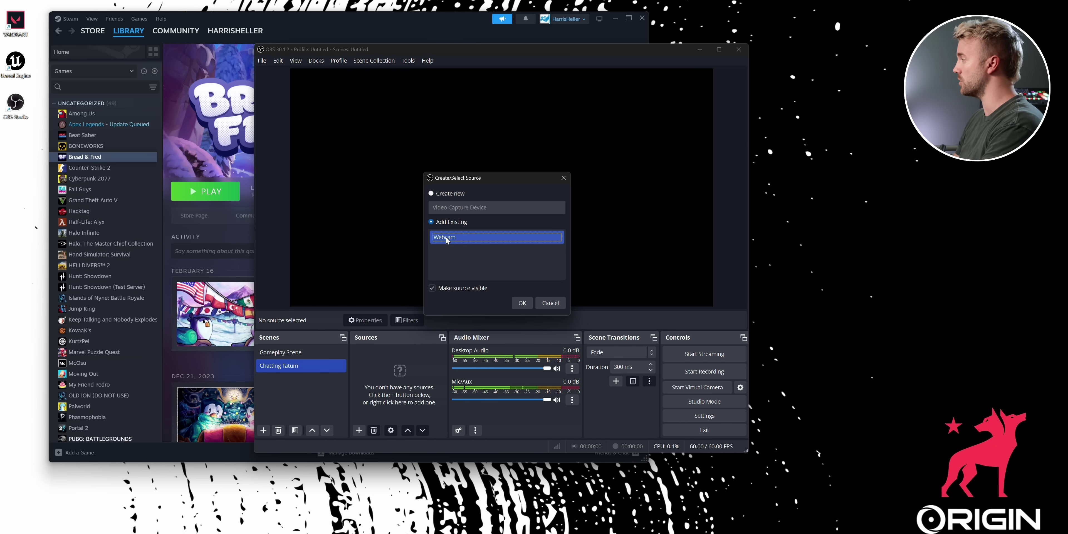
left_click(521, 303)
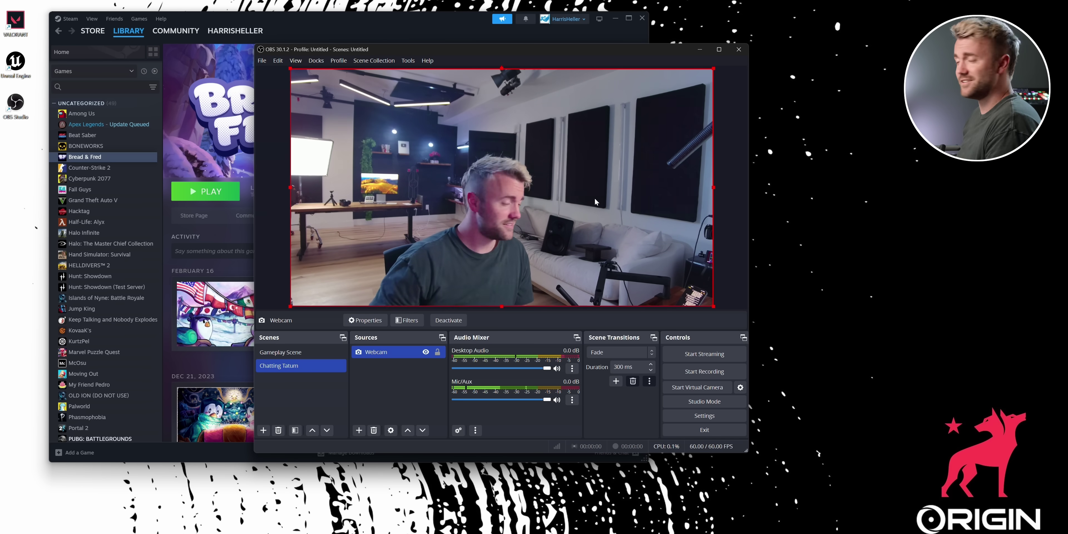
left_click(288, 352)
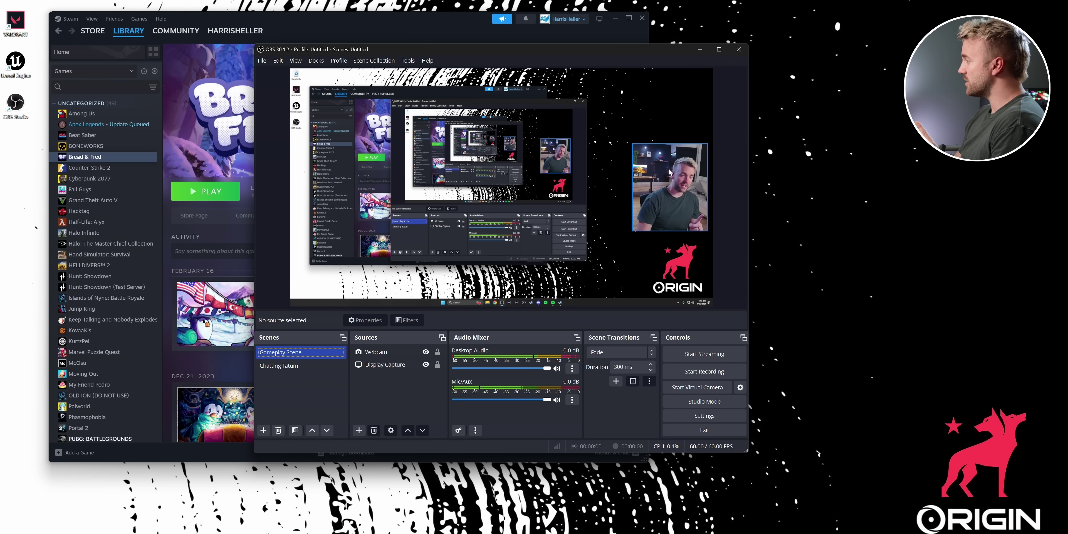
left_click(300, 366)
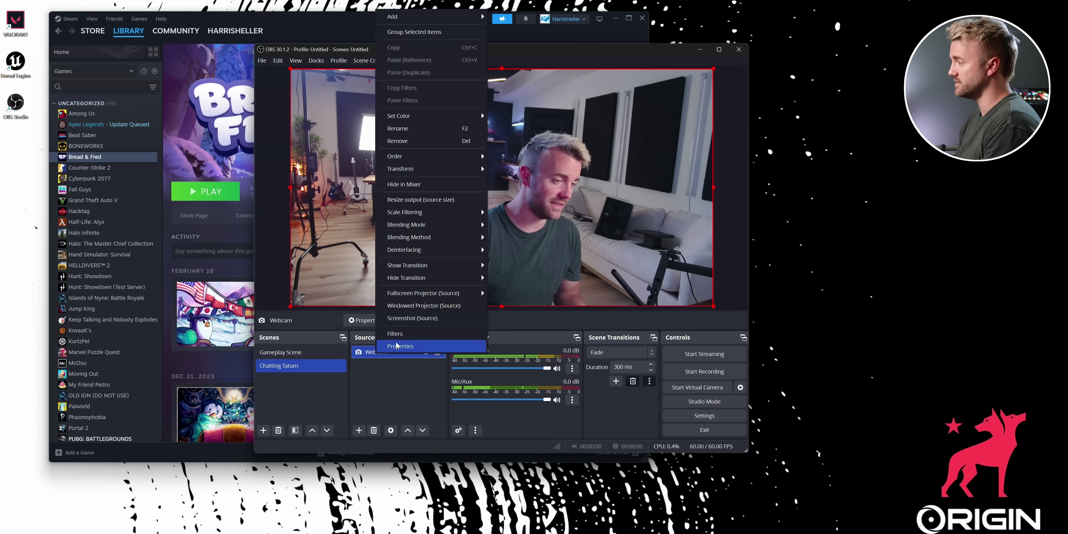
Step: Add a Crop/Pad filter to the Webcam with Left 300 and Right 300, then shift it right
left_click(399, 334)
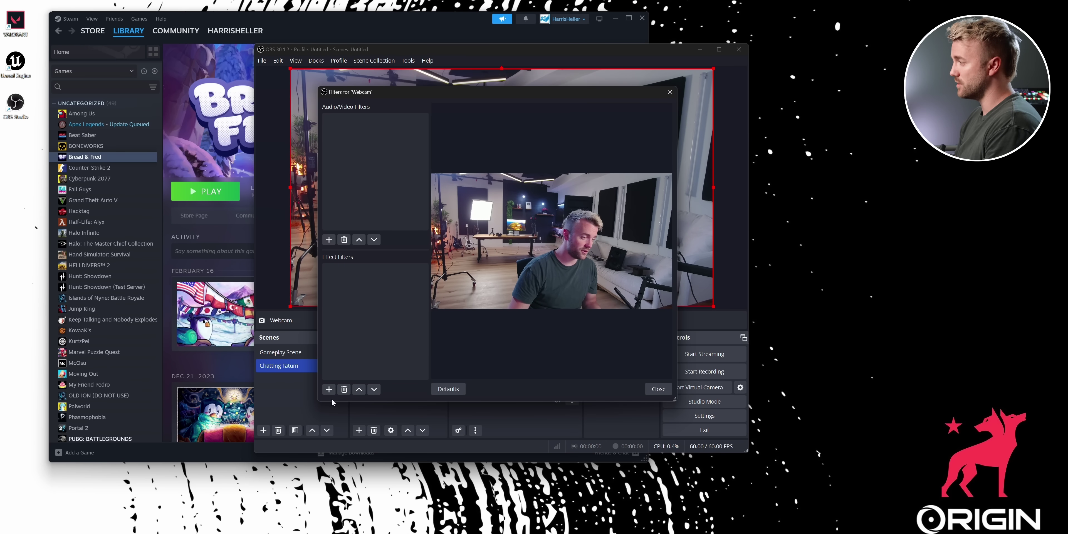
left_click(329, 390)
left_click(360, 449)
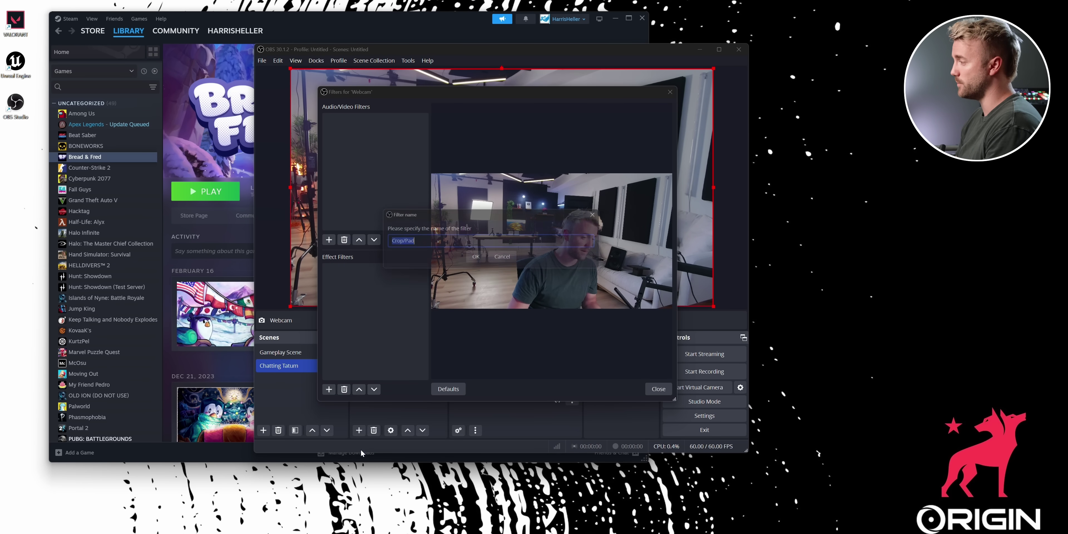
left_click(476, 259)
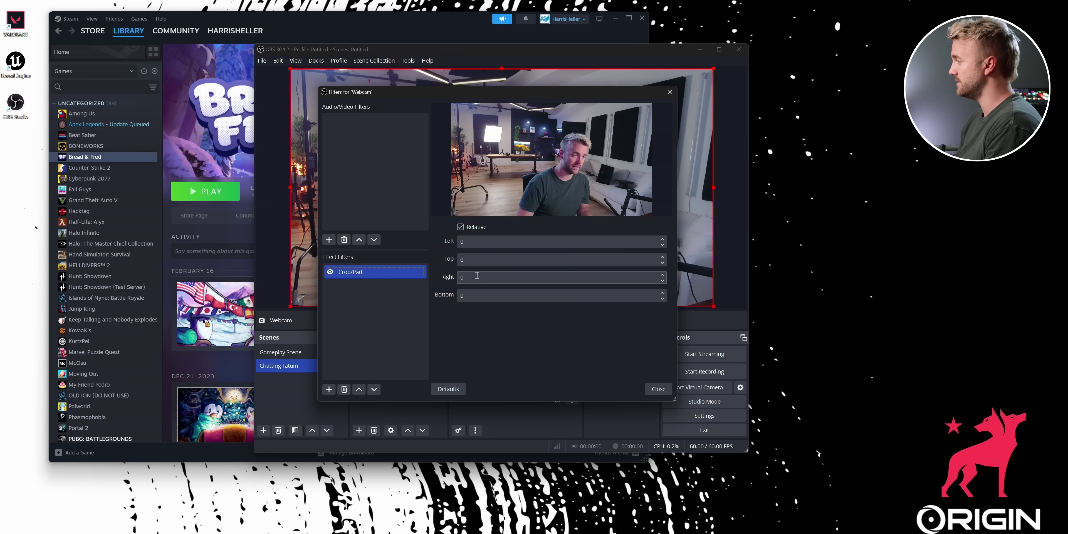
double_click(472, 242)
type("300")
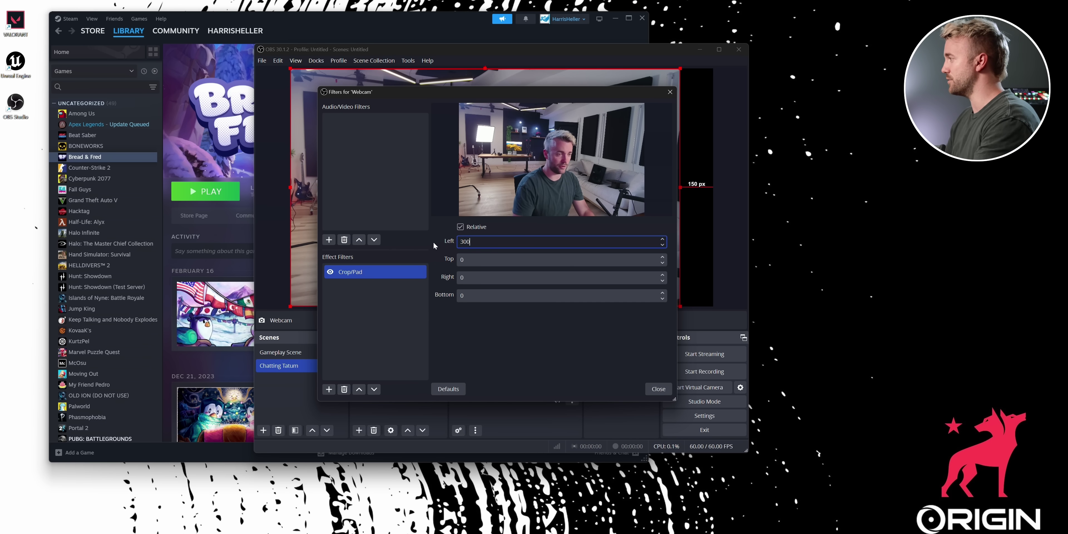
left_click(459, 278)
type("3")
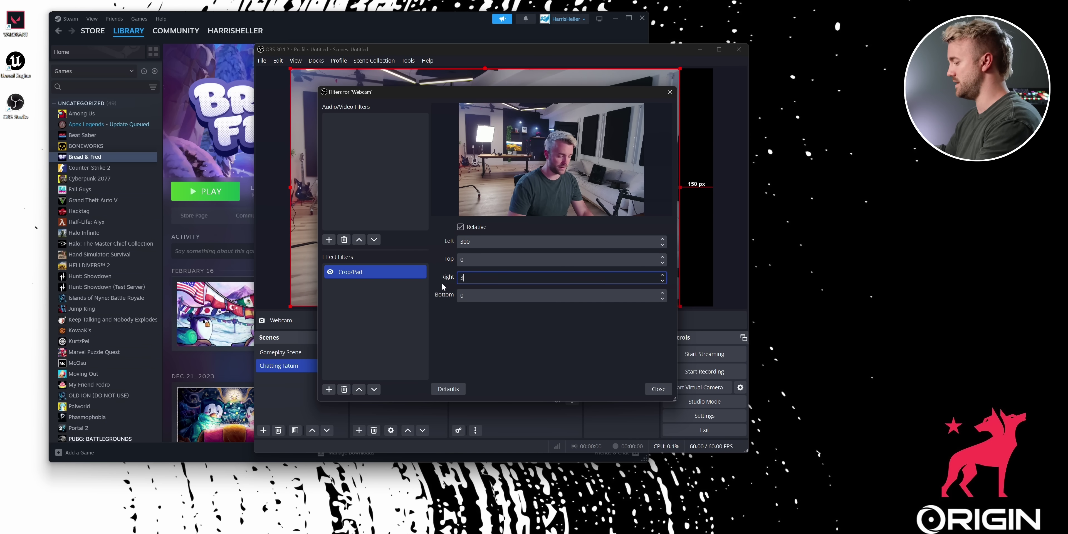
type("00")
left_click(658, 388)
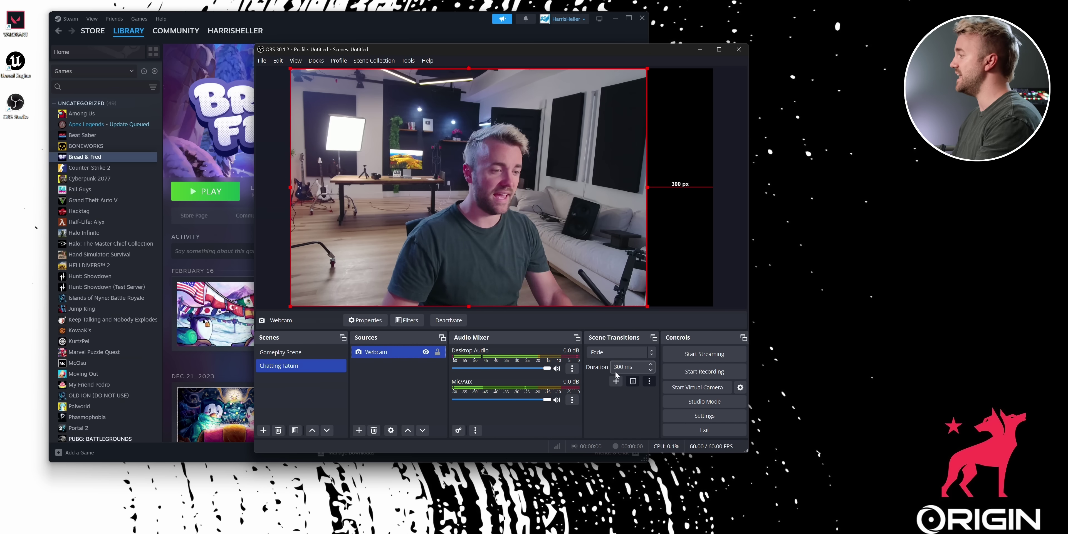
left_click_drag(497, 252, 530, 237)
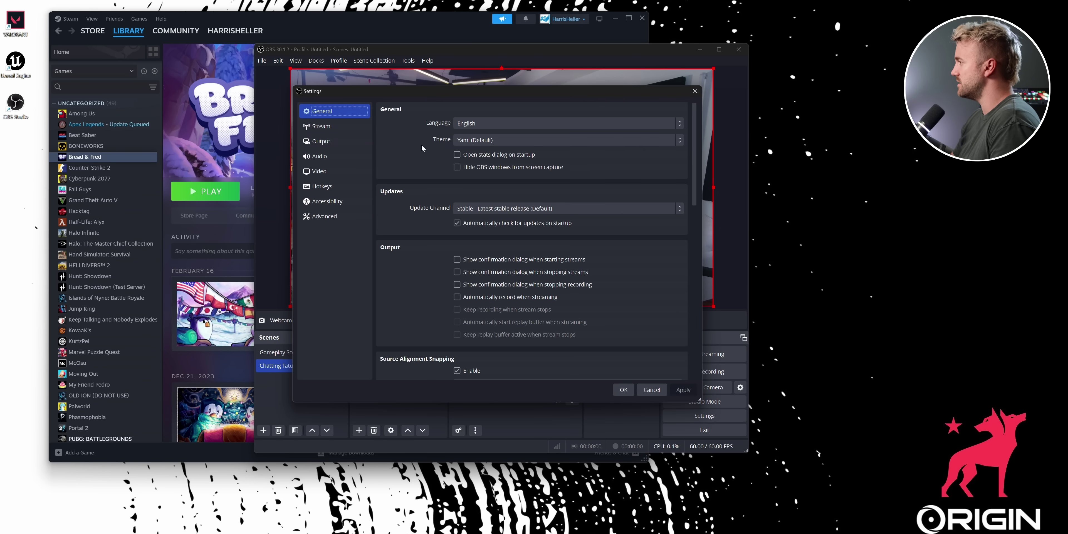
Step: Set the global Mic/Auxiliary Audio device to Microphone (BEACN Mic) and apply the settings
left_click(332, 156)
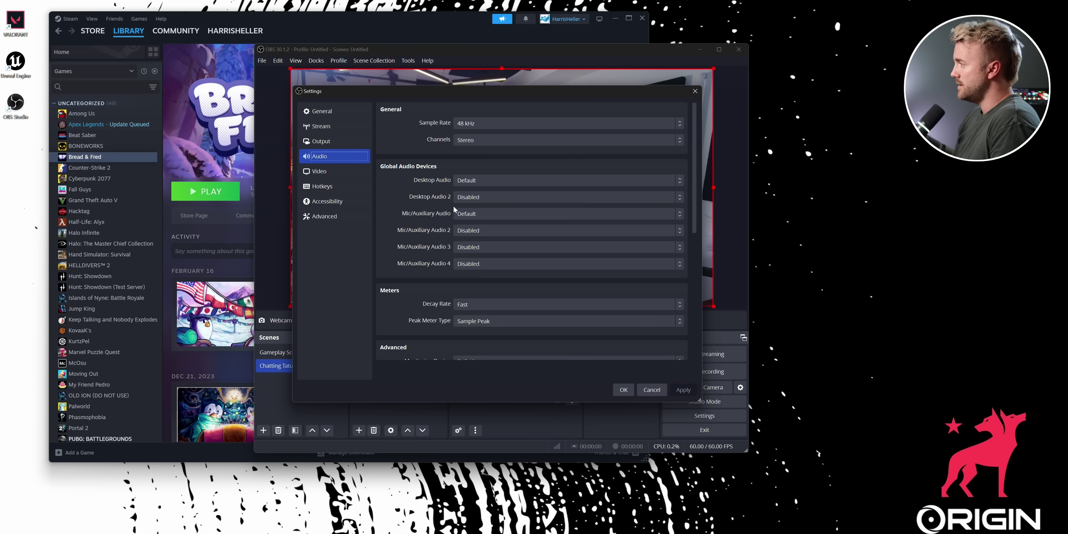
left_click(491, 214)
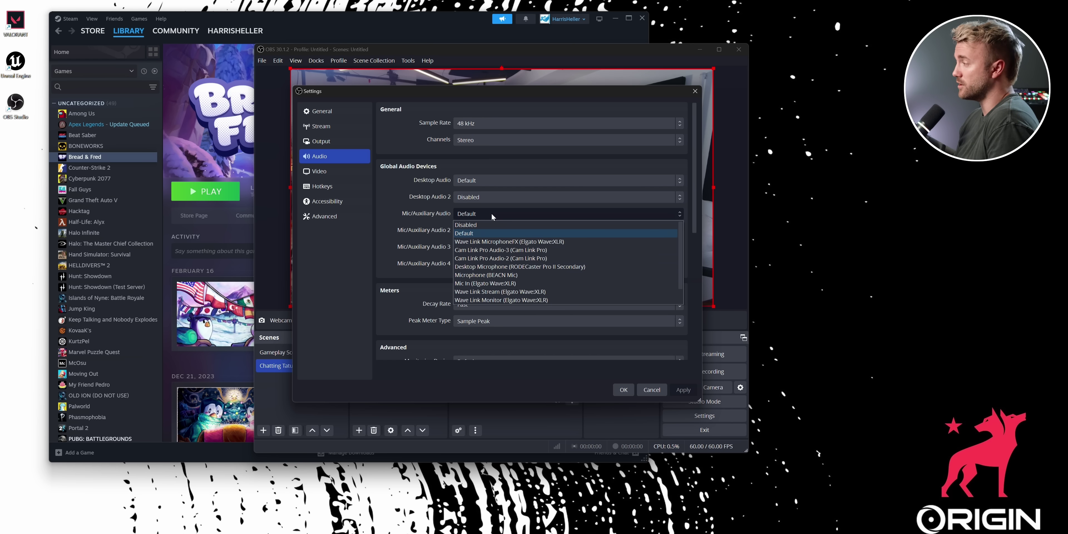
left_click(495, 275)
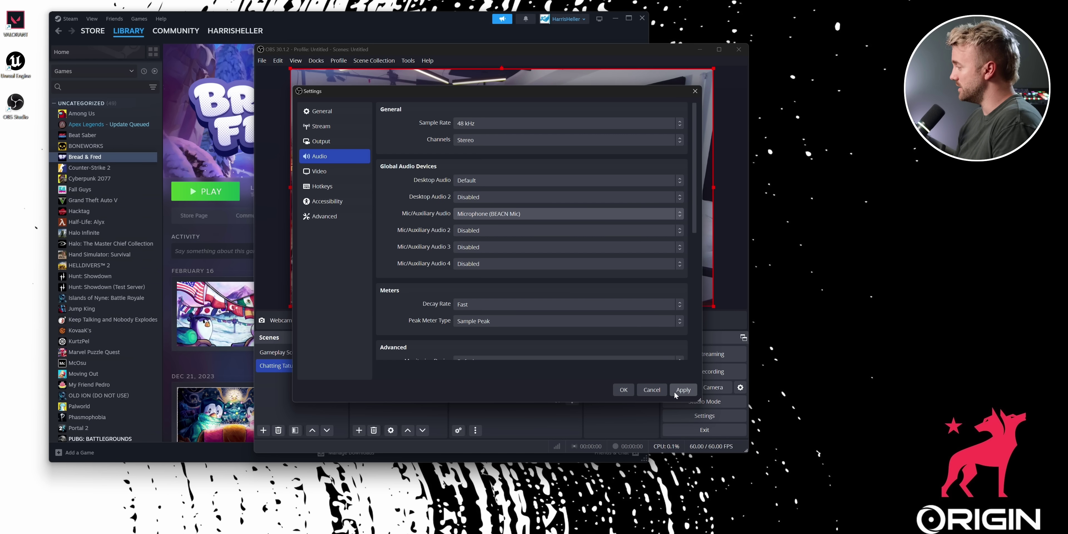
left_click(651, 390)
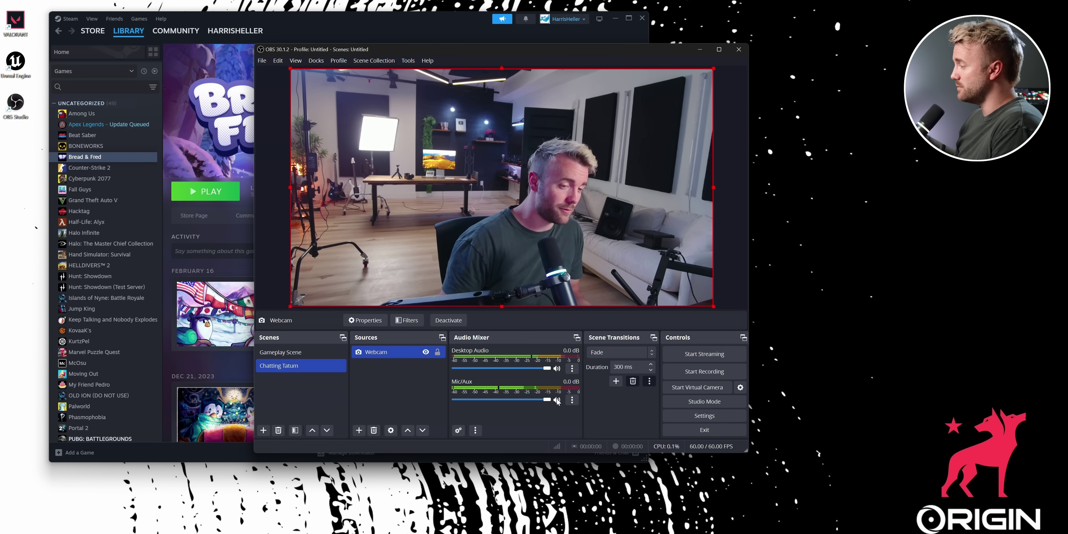
left_click(572, 400)
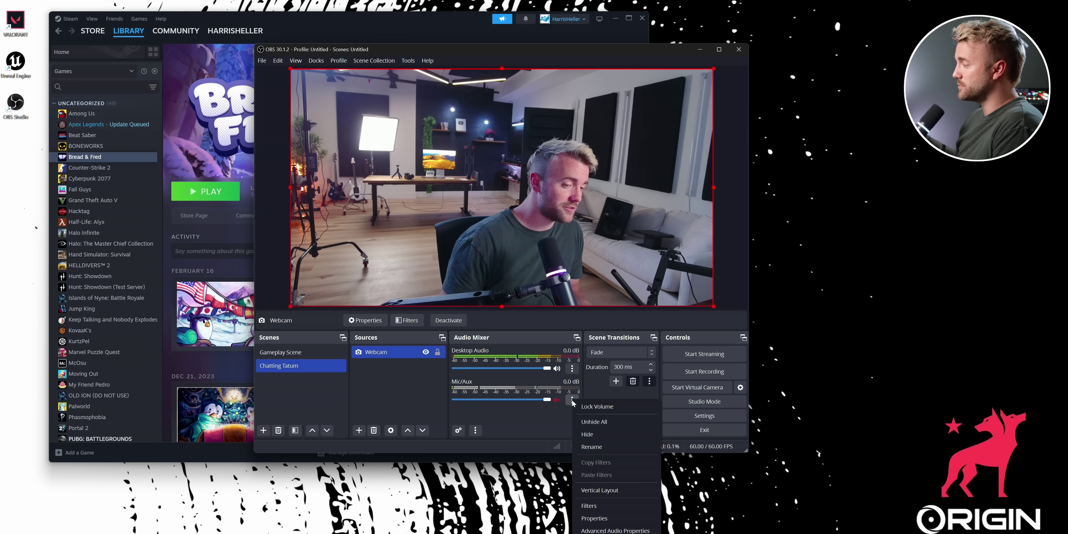
left_click(595, 435)
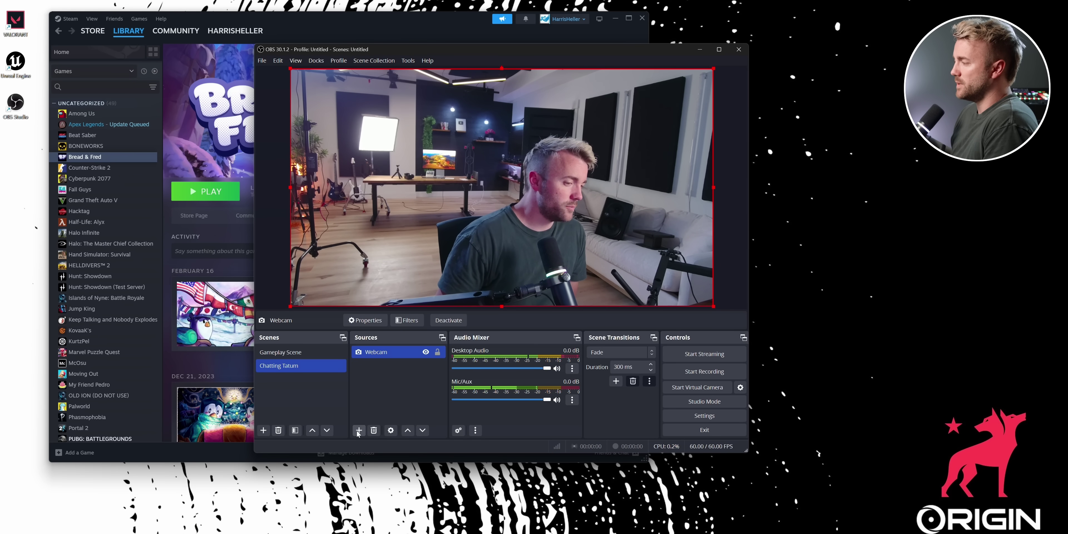
left_click(358, 431)
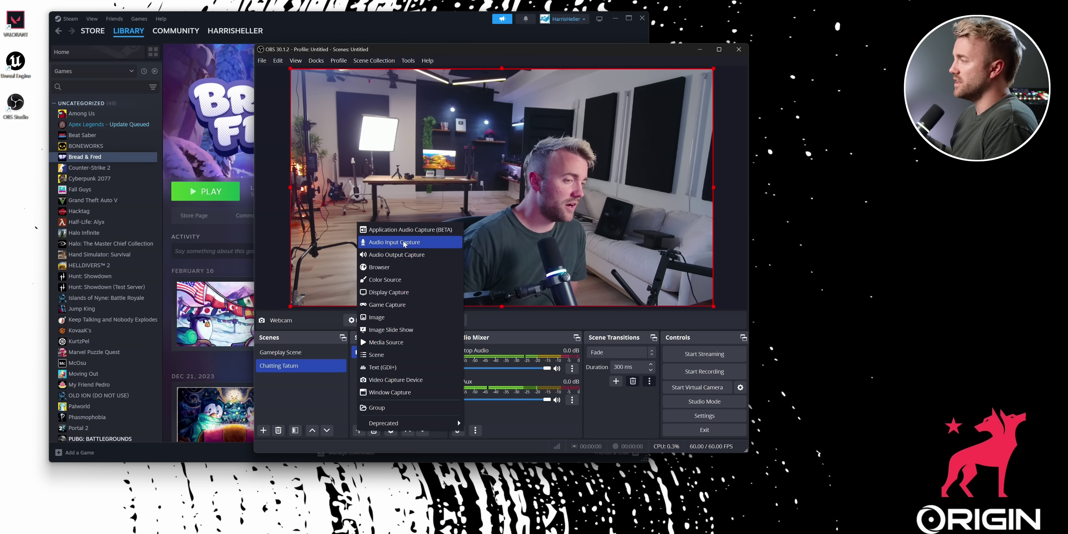
left_click(522, 408)
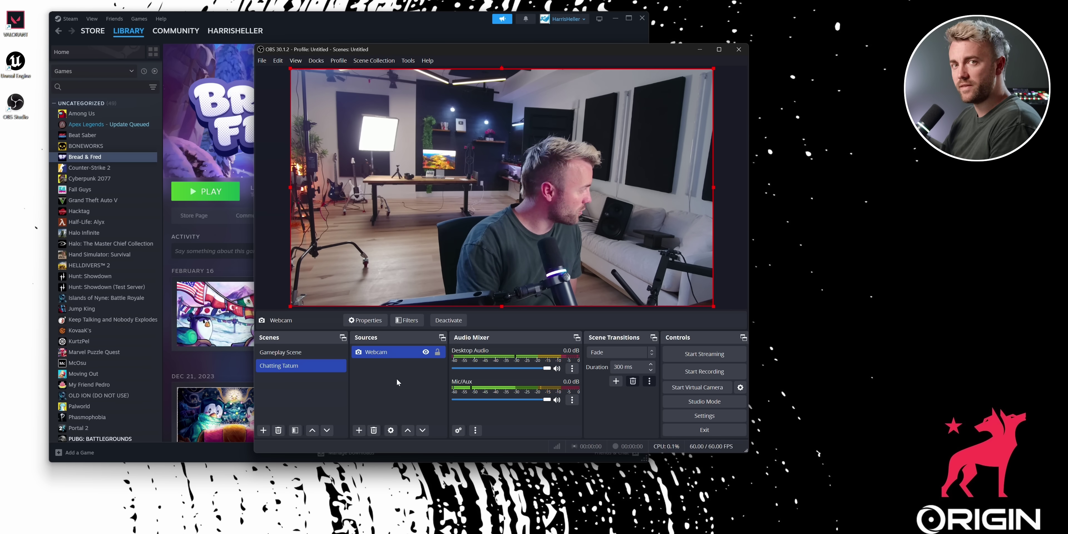
left_click(720, 416)
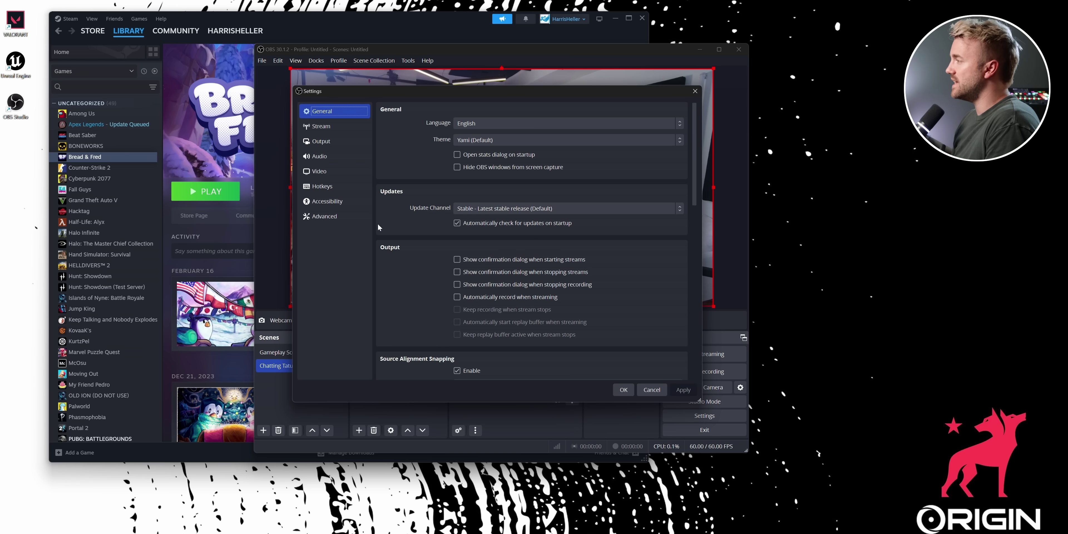
left_click(319, 155)
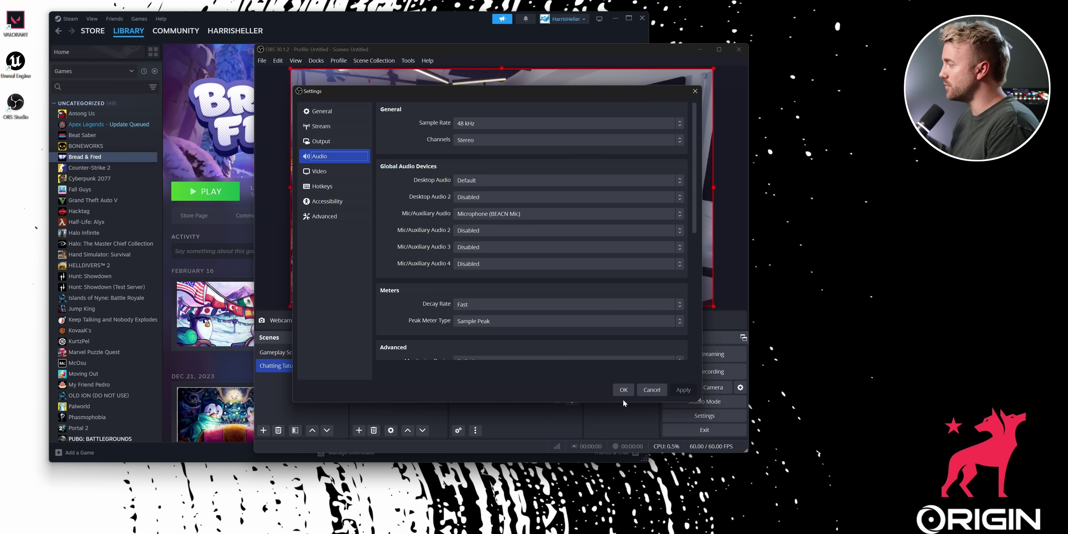
left_click(622, 389)
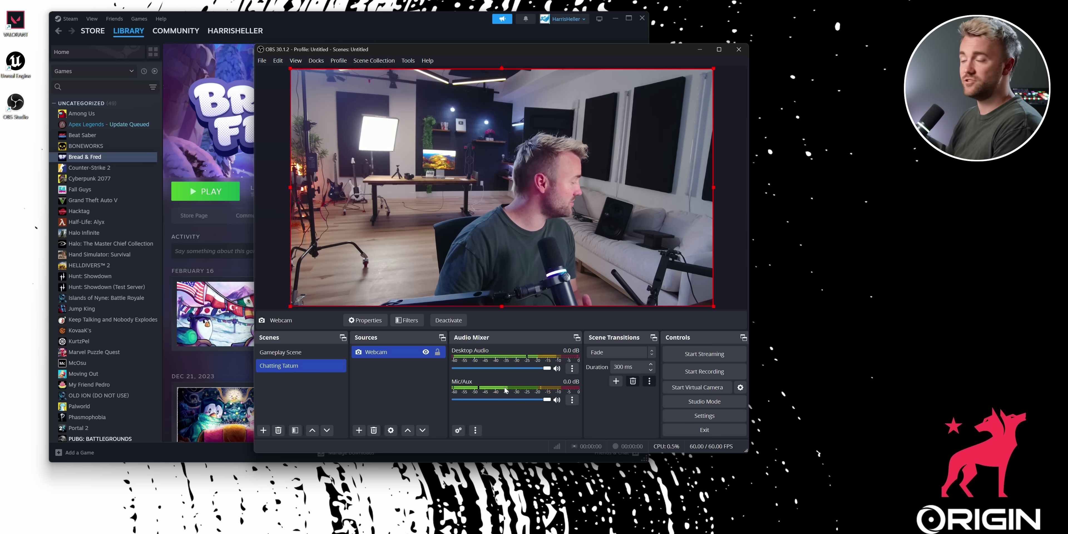
left_click(281, 352)
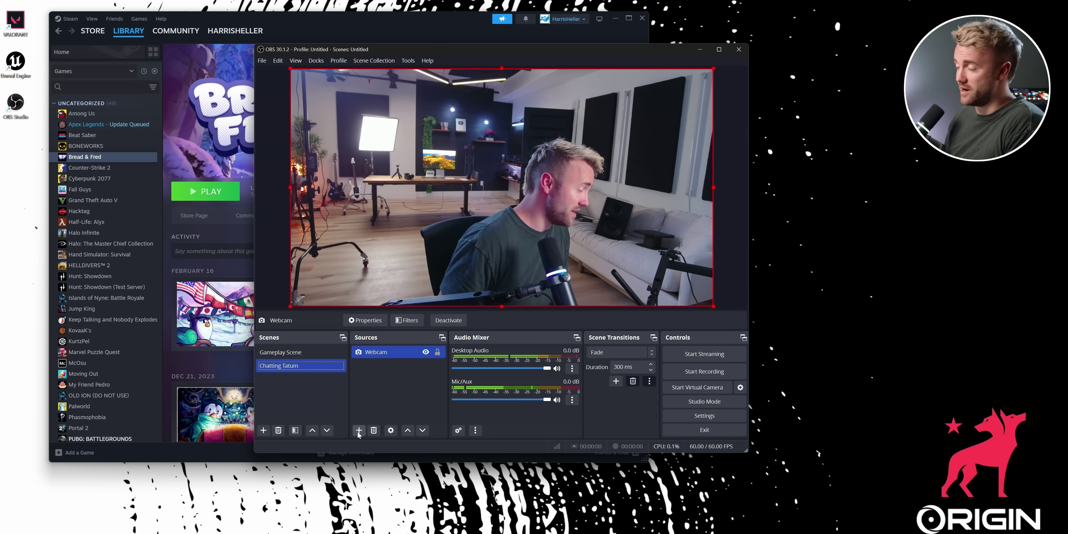
left_click(285, 352)
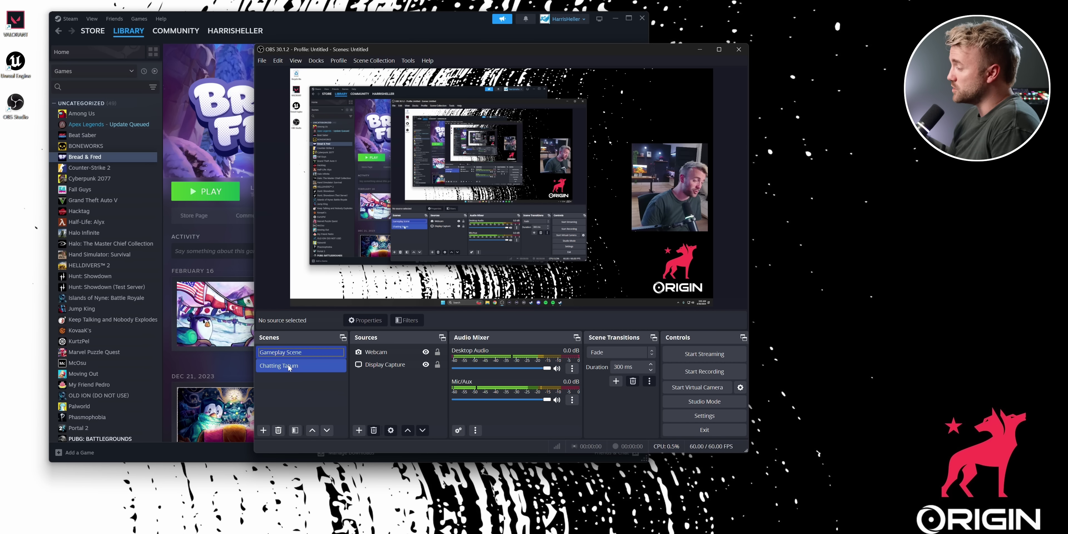
left_click(286, 365)
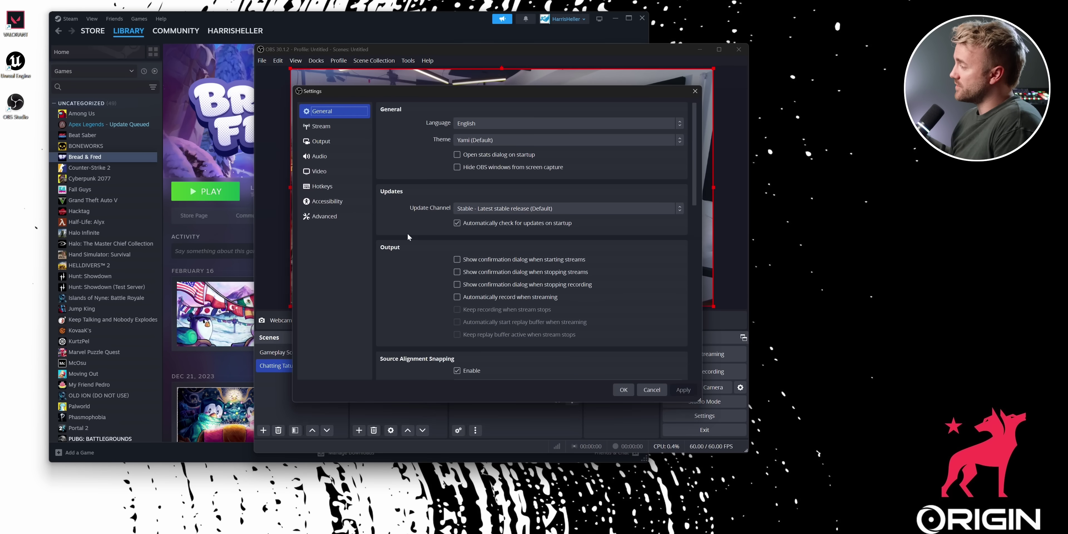
left_click(324, 186)
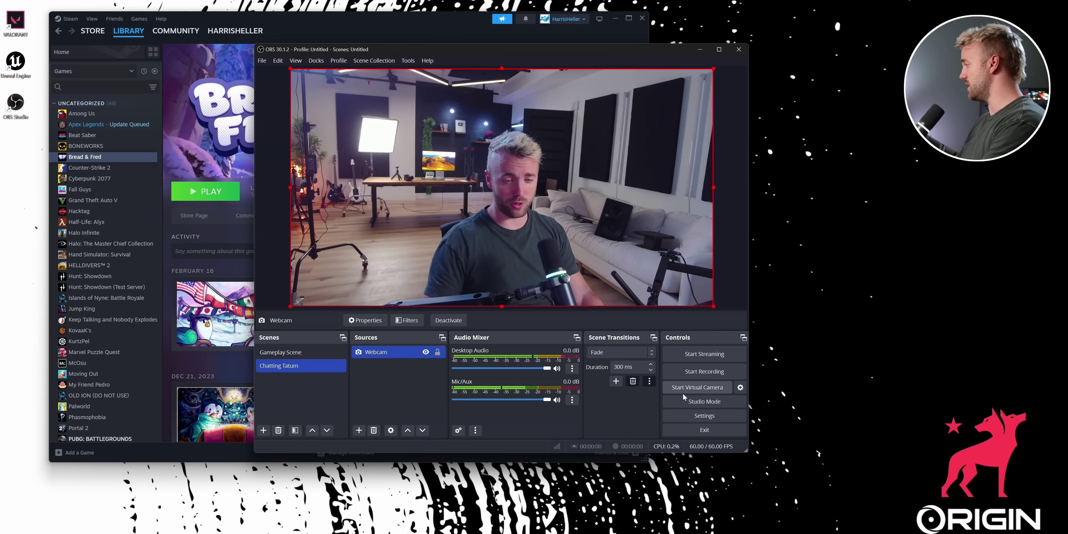
Step: In Stream settings keep Twitch as the service and start connecting the Twitch account
left_click(704, 415)
left_click(319, 128)
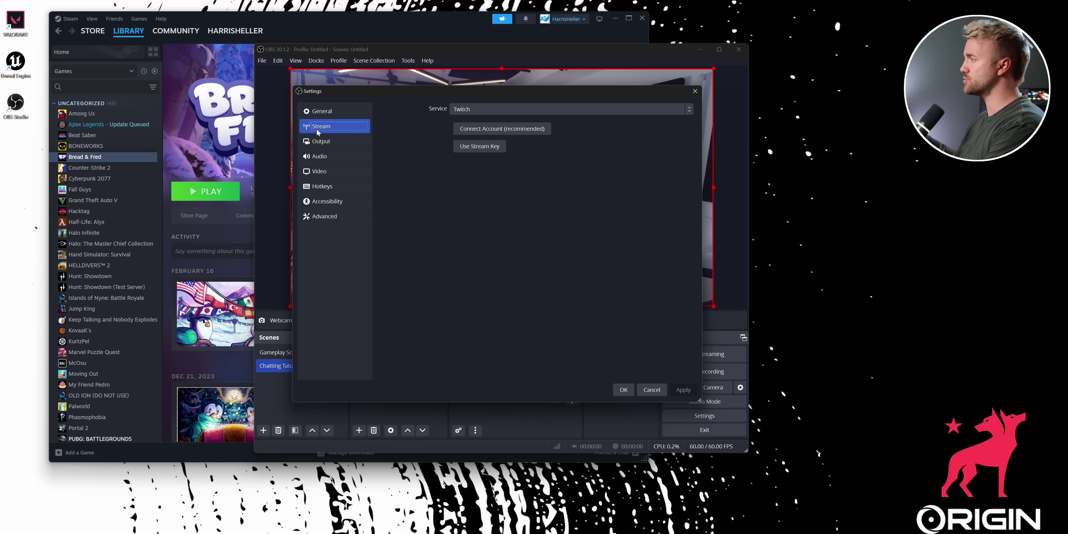
left_click(492, 129)
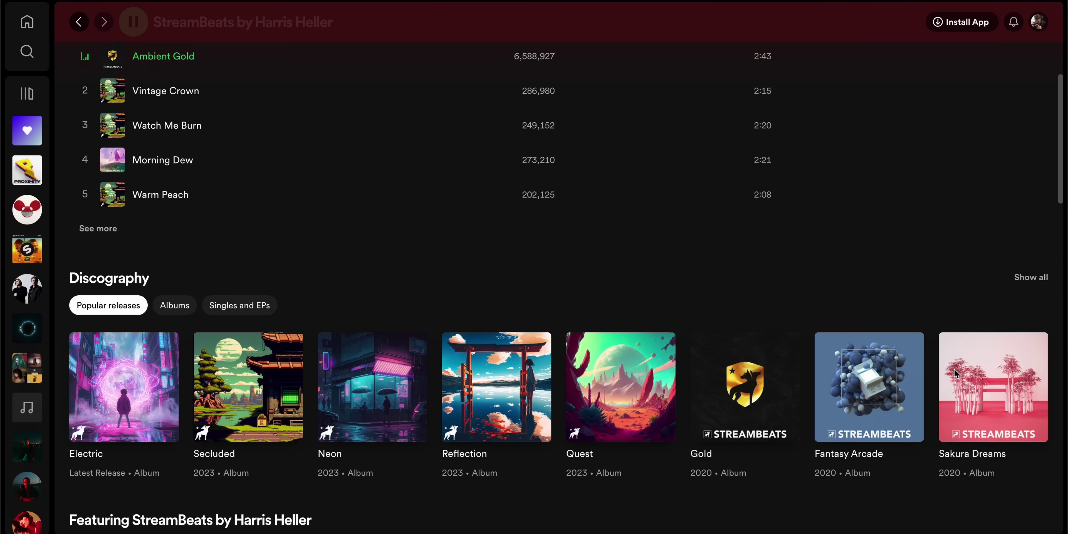
Step: Show all of StreamBeats' discography and scroll through albums like Slaps, Pulse and Midnight
left_click(1030, 249)
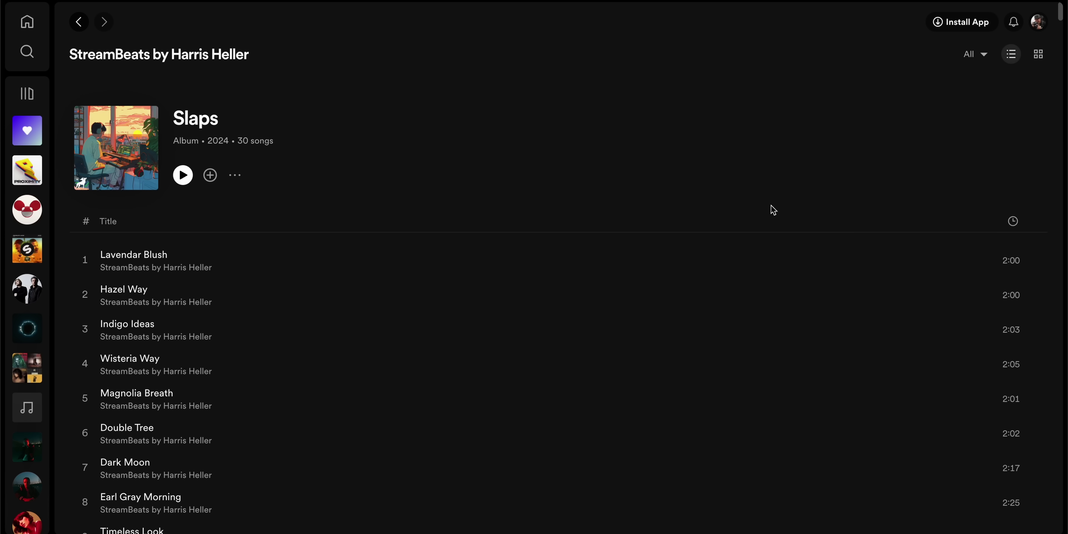
scroll(602, 170, "down", 20)
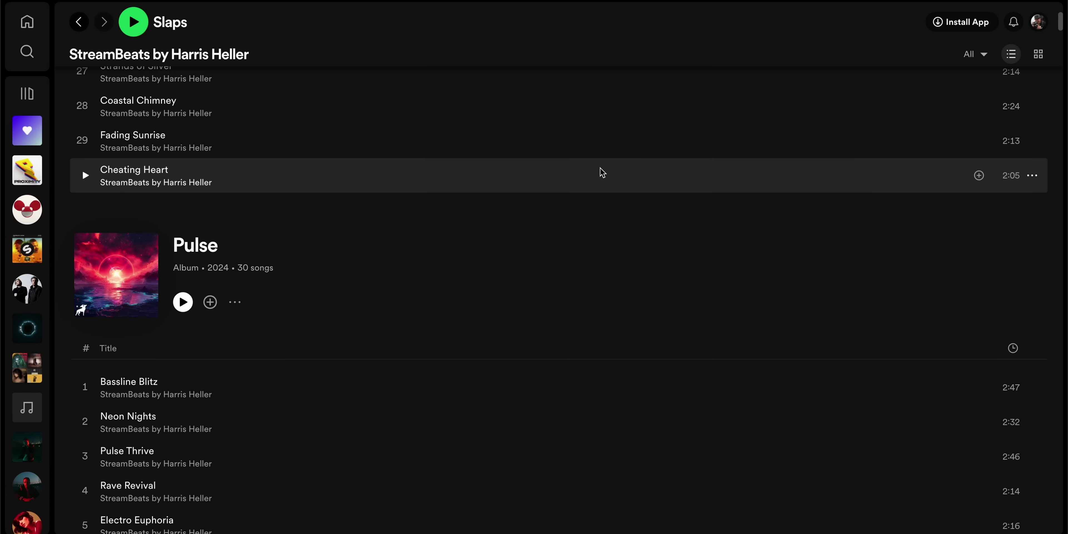
scroll(603, 172, "down", 20)
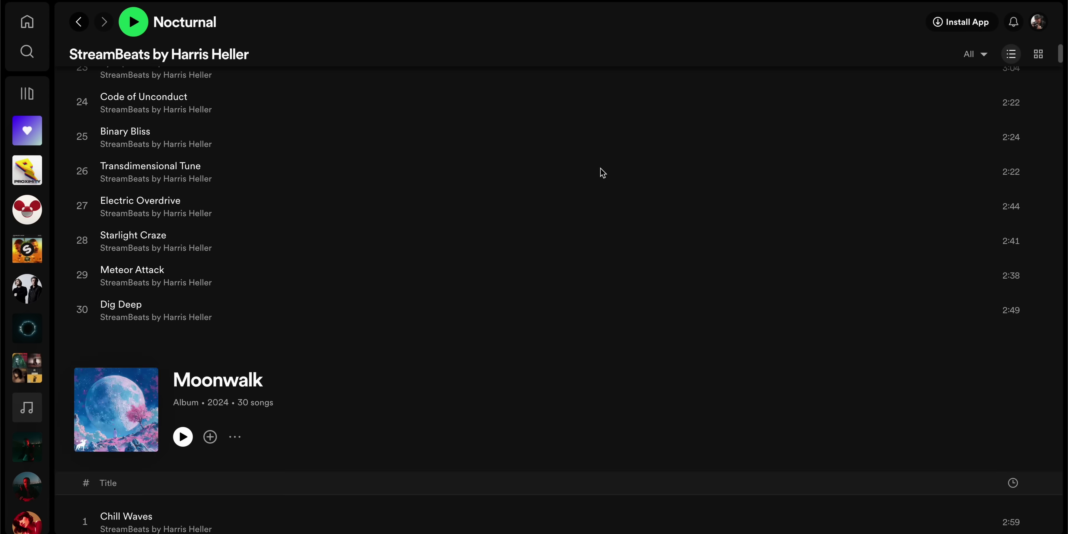
scroll(600, 174, "down", 20)
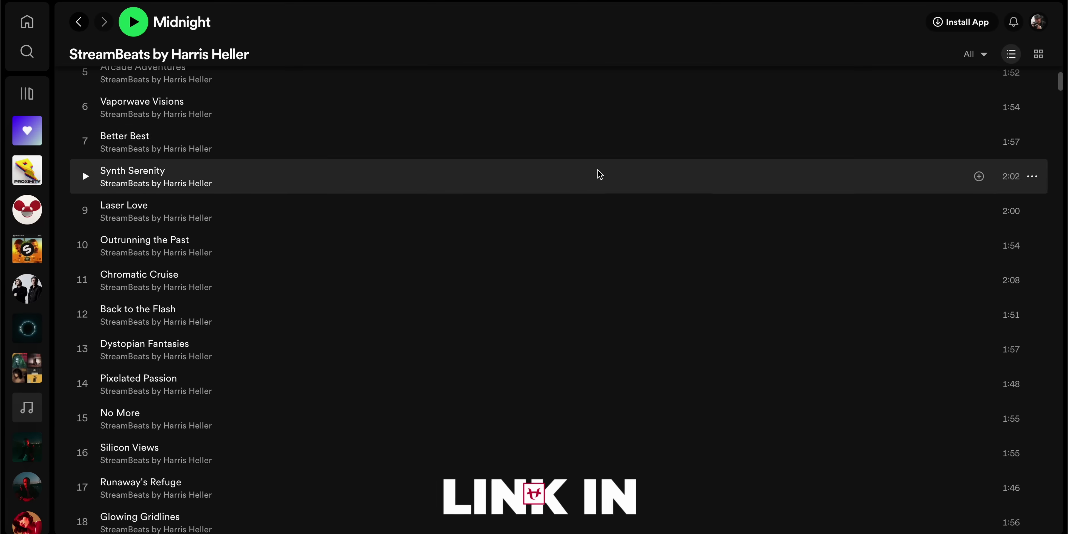
scroll(599, 174, "down", 20)
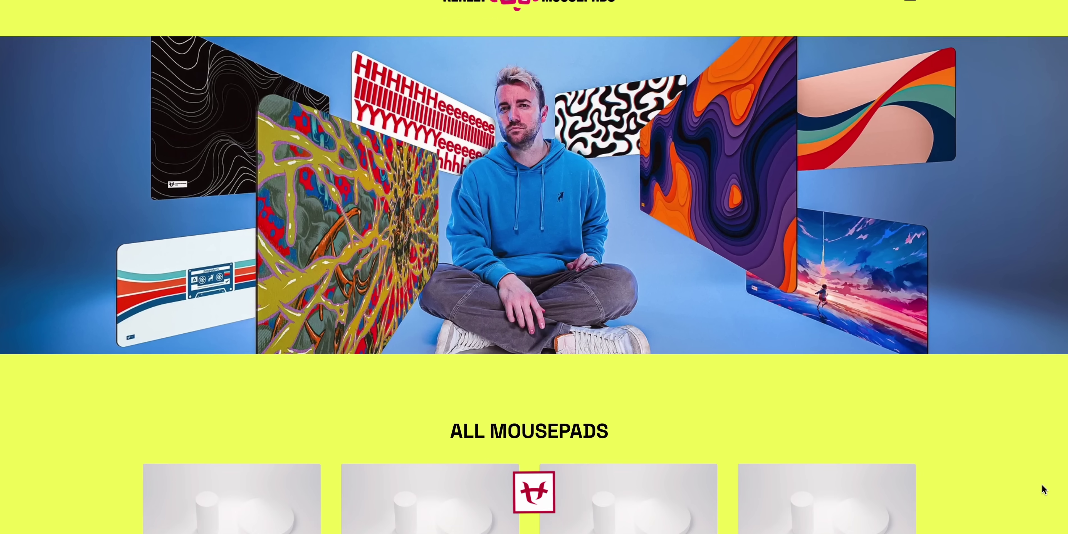
scroll(1046, 487, "down", 5)
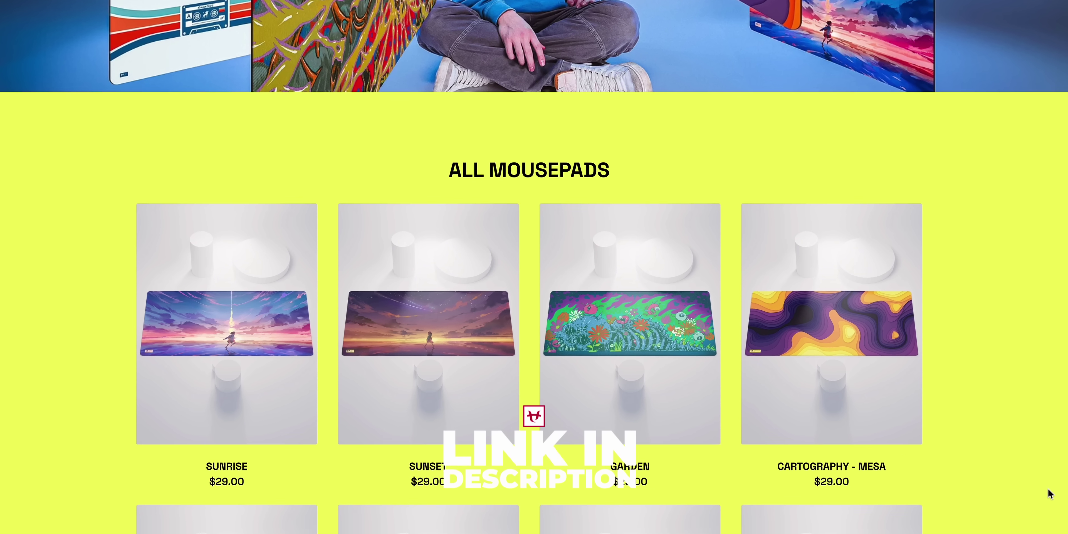